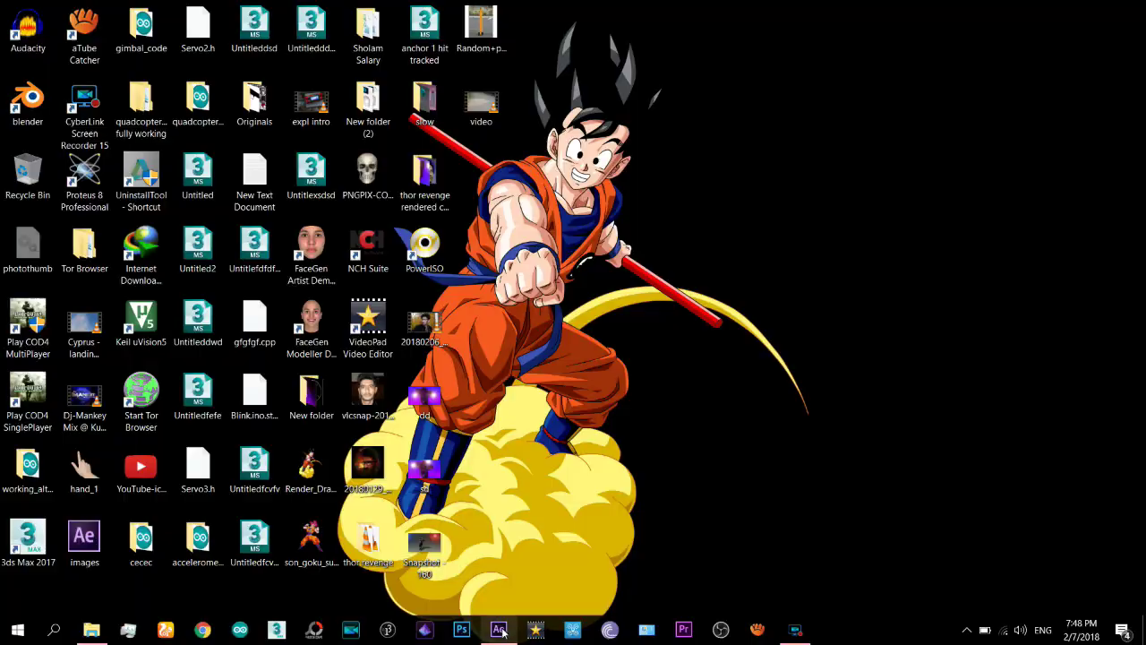
Switch to After Effects, import video.avi from the desktop, create a composition from it and scrub through the opening frames
left_click(500, 630)
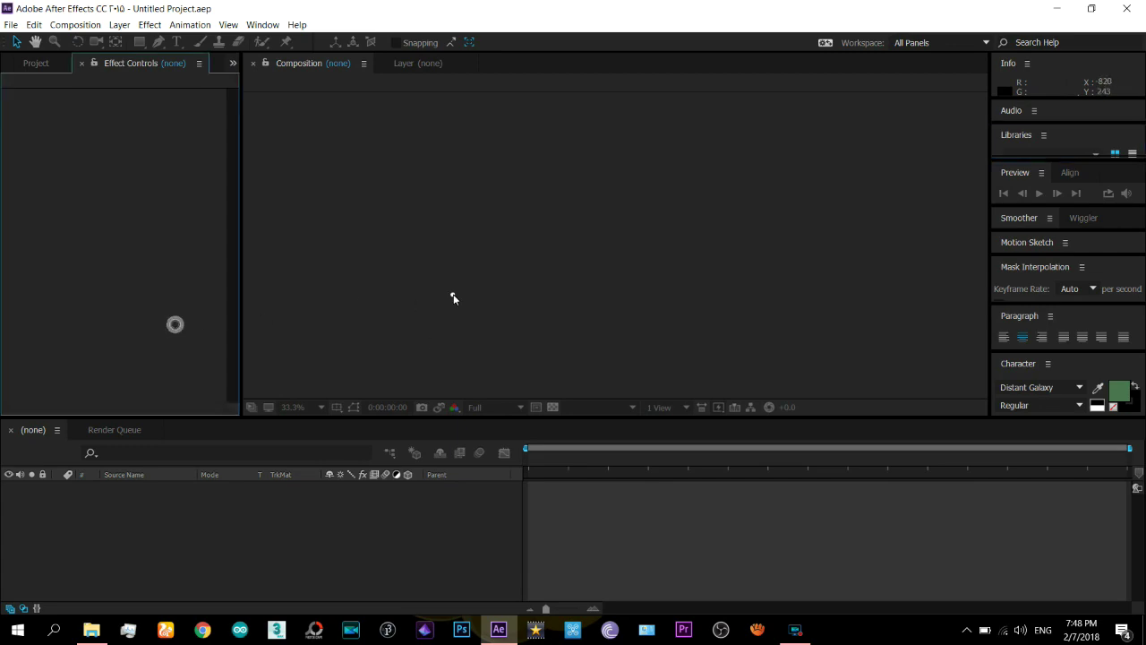
left_click(1058, 8)
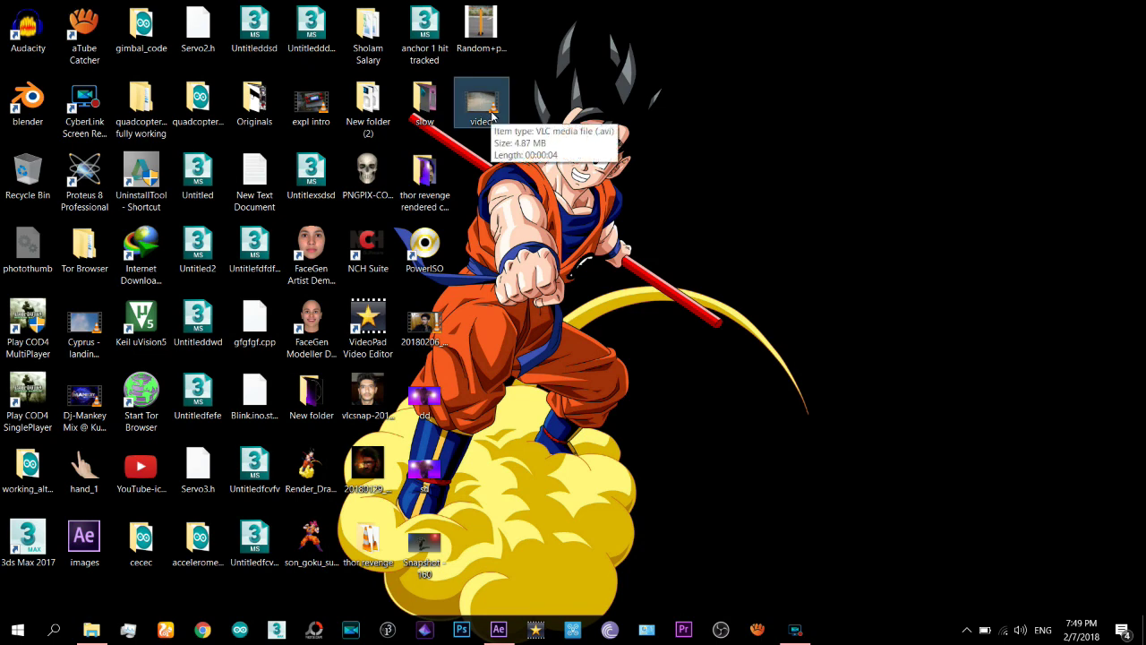
left_click_drag(485, 115, 359, 248)
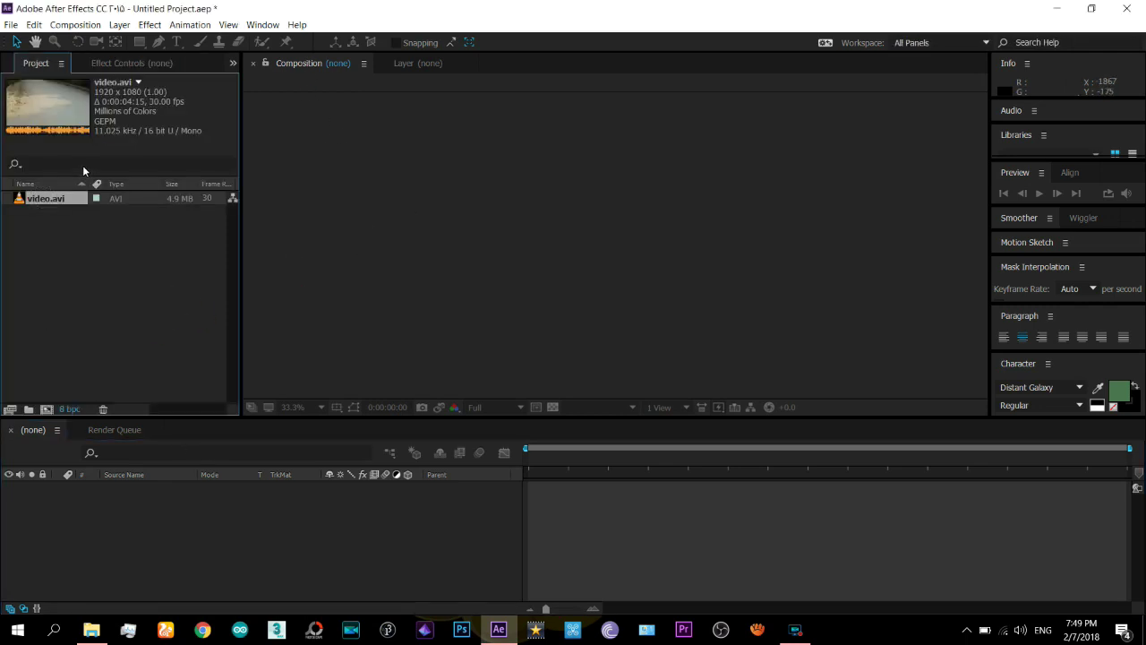
left_click_drag(38, 201, 151, 534)
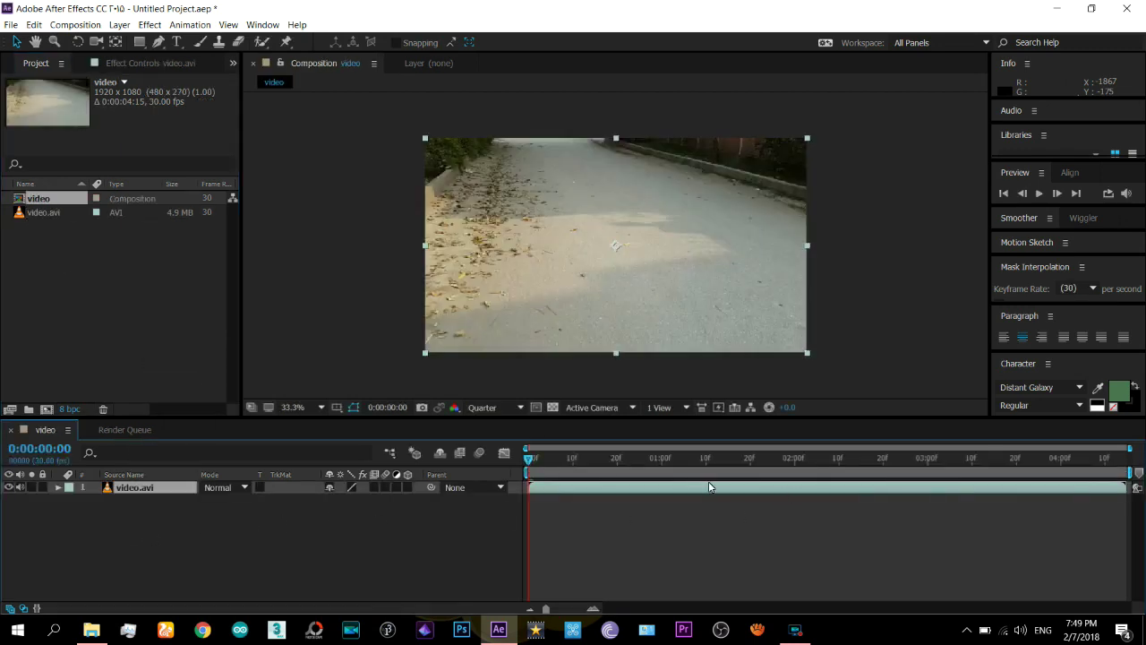
mouse_move(549, 461)
left_mouse_down()
mouse_move(529, 462)
mouse_move(566, 461)
mouse_move(529, 461)
left_mouse_up()
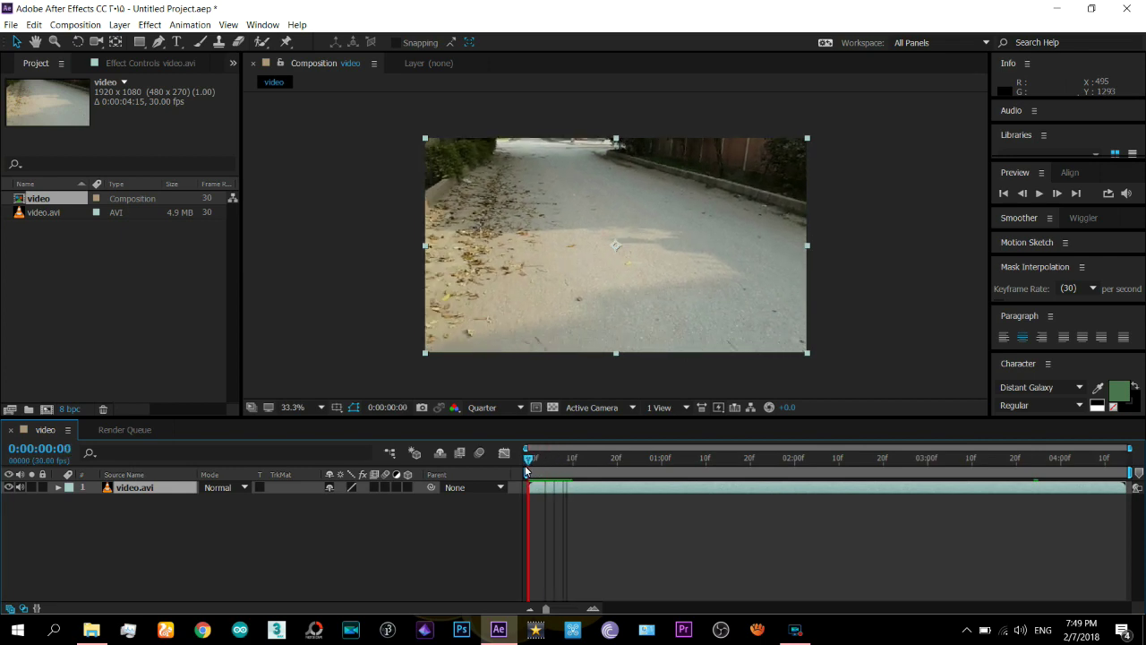
Run Track Camera on the video.avi layer and enlarge the composition view to 50% to inspect the track points
right_click(151, 490)
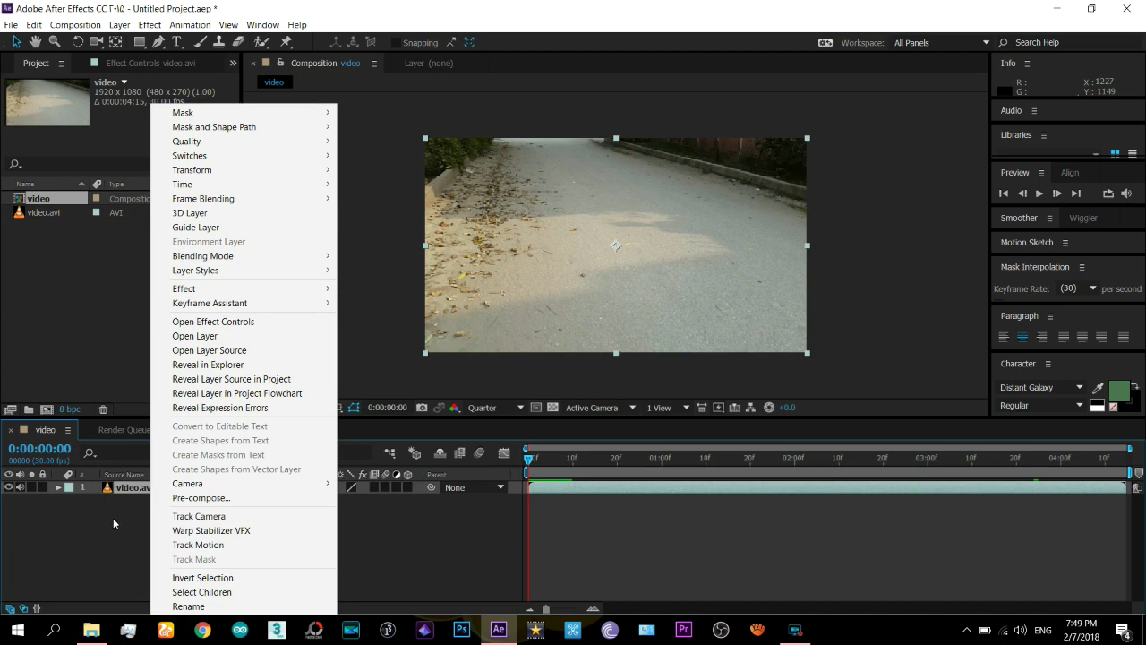
left_click(188, 517)
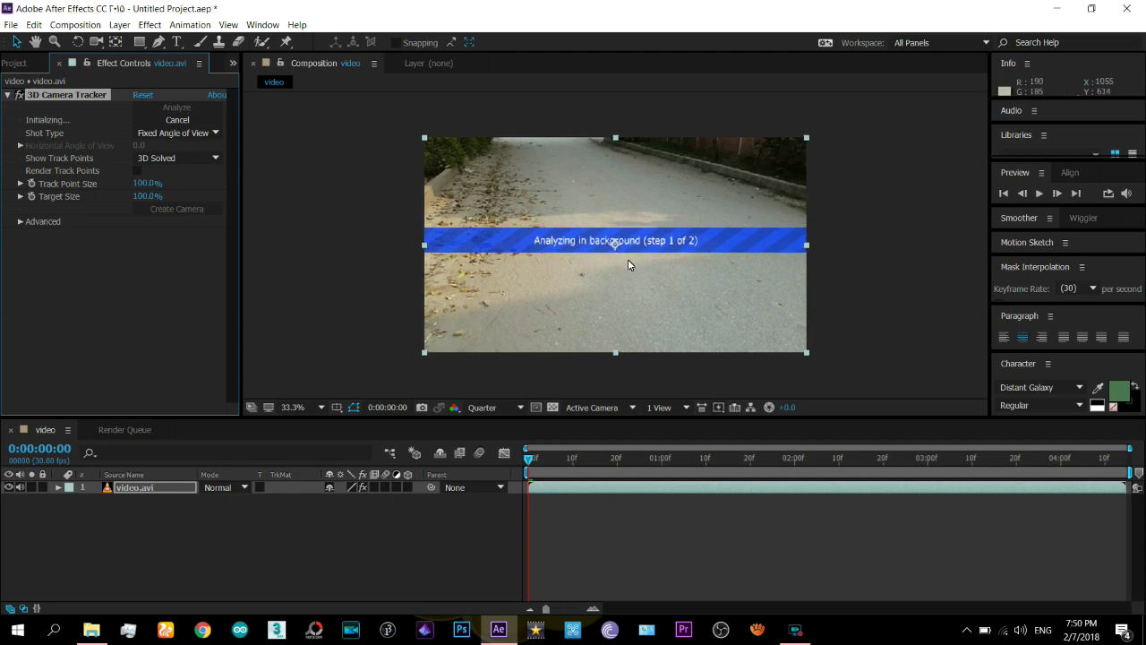
key("slash")
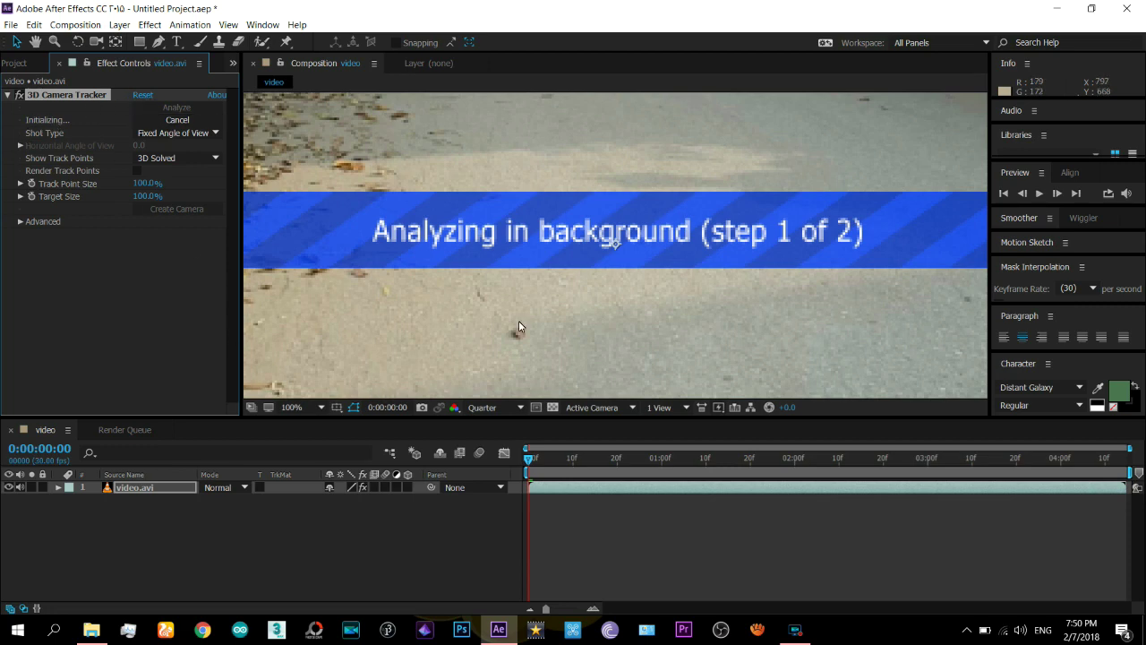
scroll(519, 328, "down", 2)
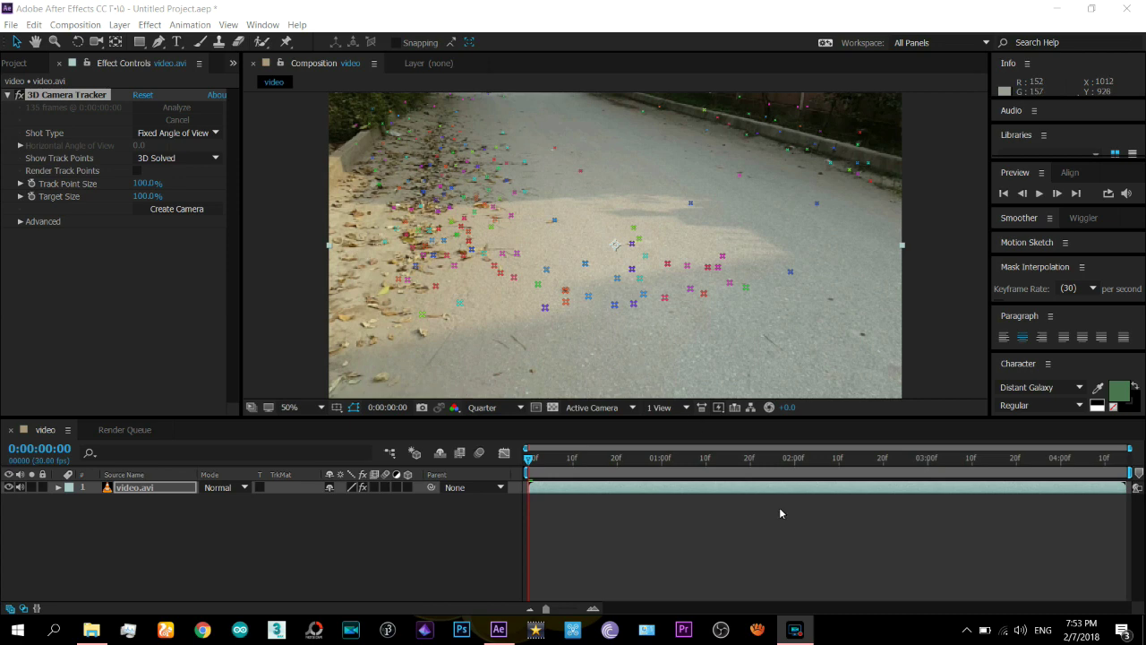
At the first frame, select a flat group of three track points on the road and set them as ground plane and origin
left_click(137, 266)
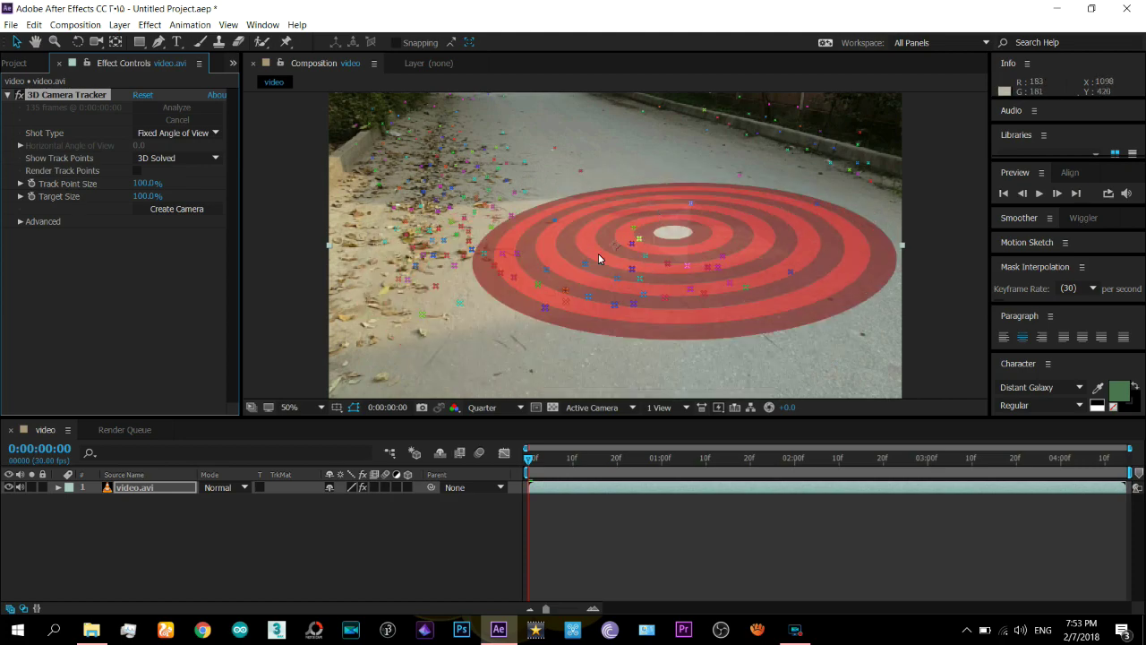
left_click_drag(530, 459, 612, 462)
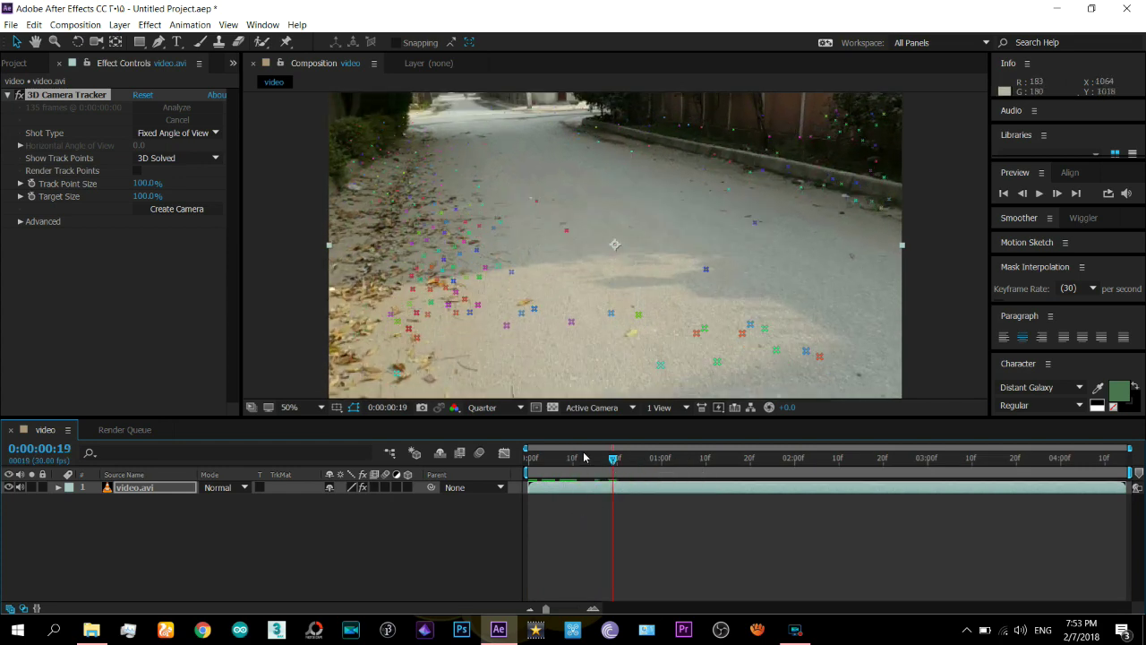
key("Home")
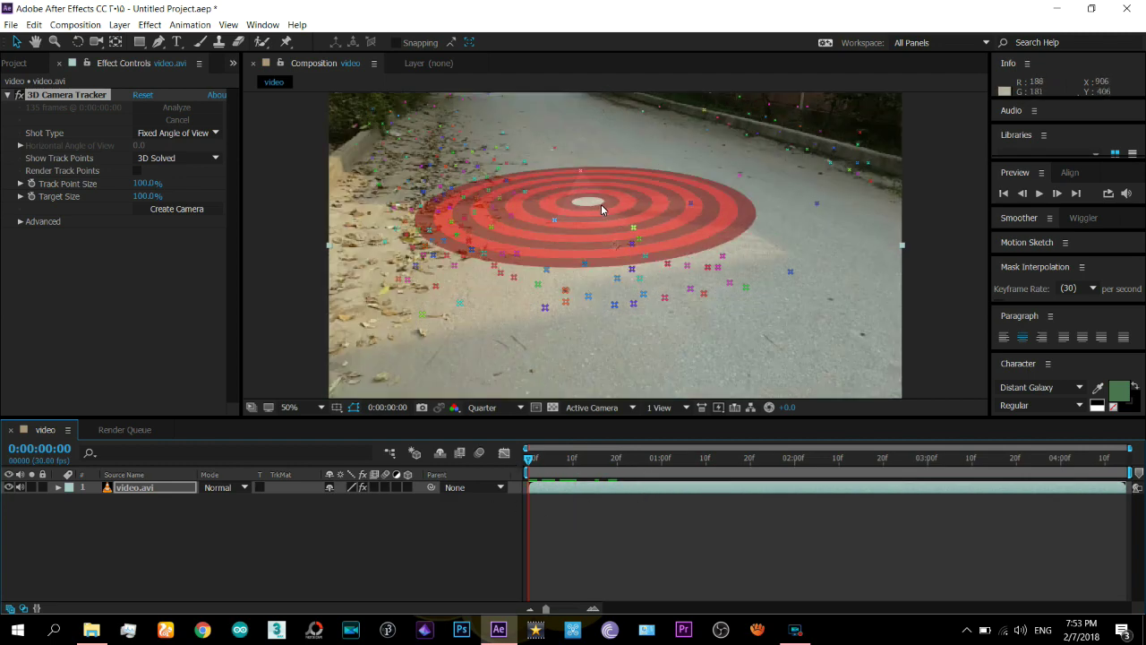
left_click(627, 206)
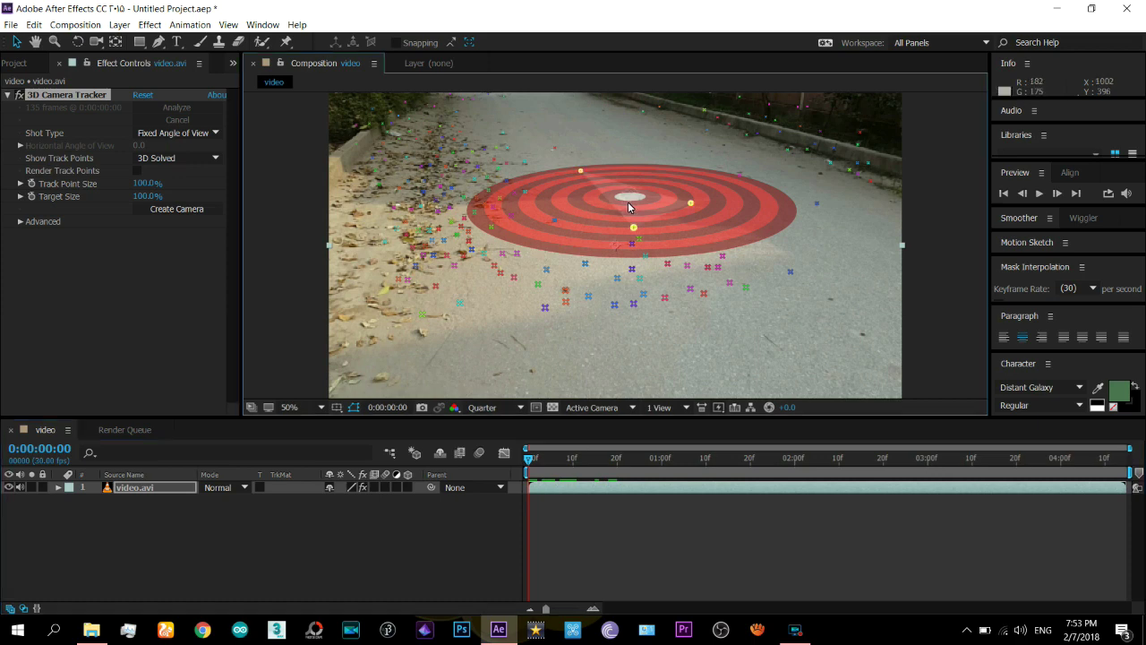
right_click(653, 201)
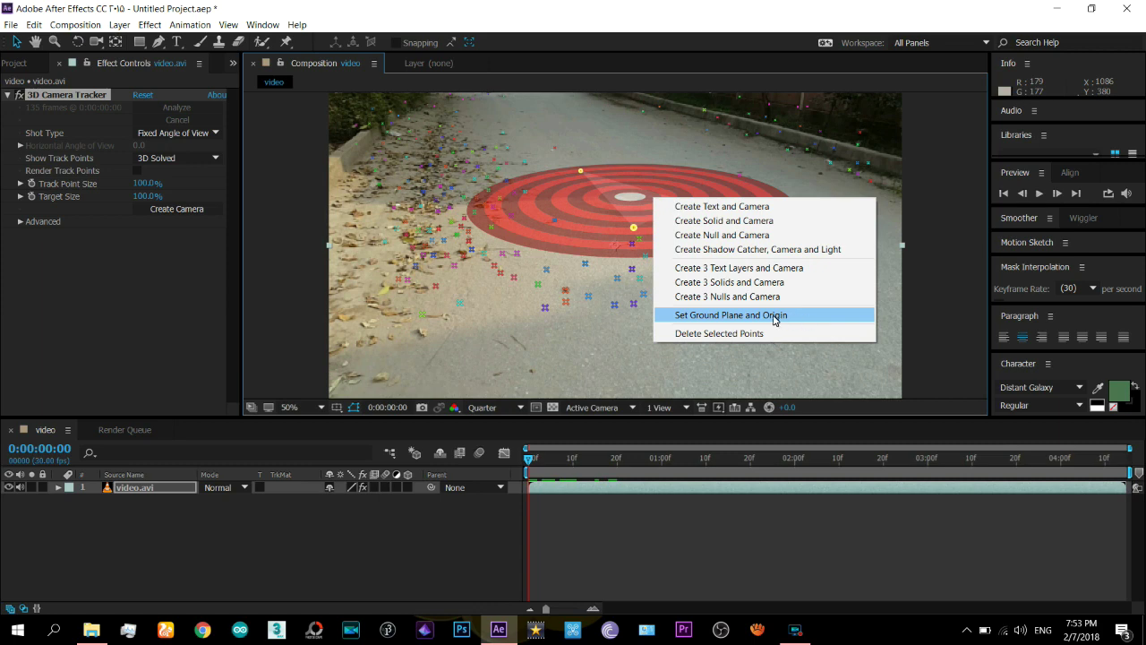
left_click(774, 318)
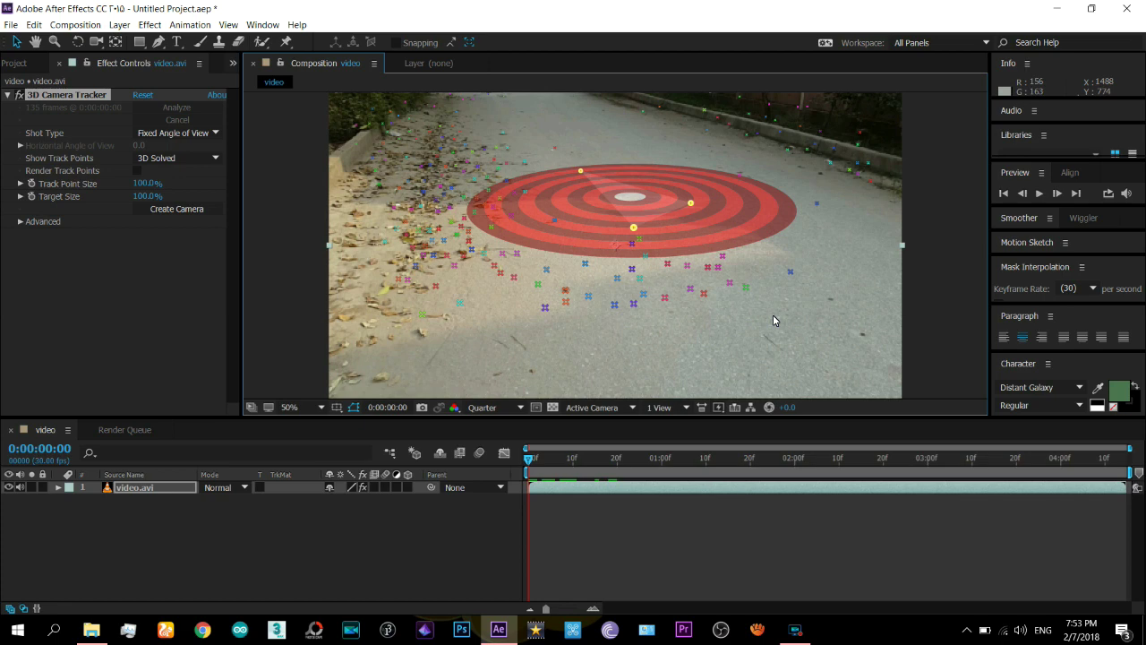
Create a solid and camera from the selected road track points, deselect the layers and preview the tracked solid
right_click(670, 233)
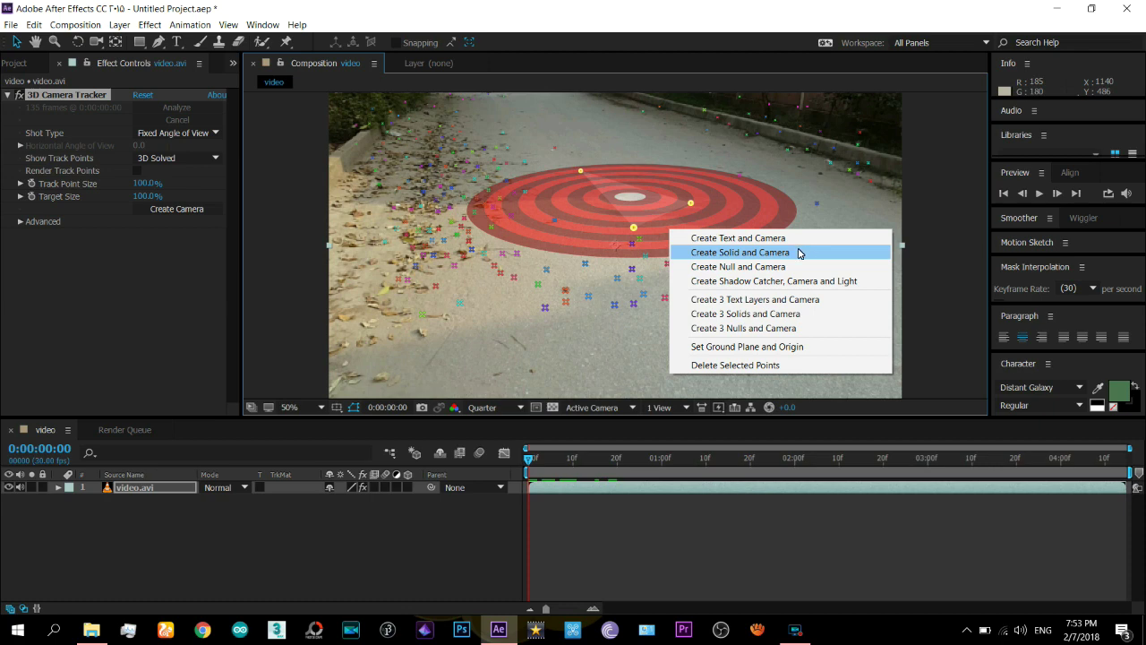
left_click(800, 253)
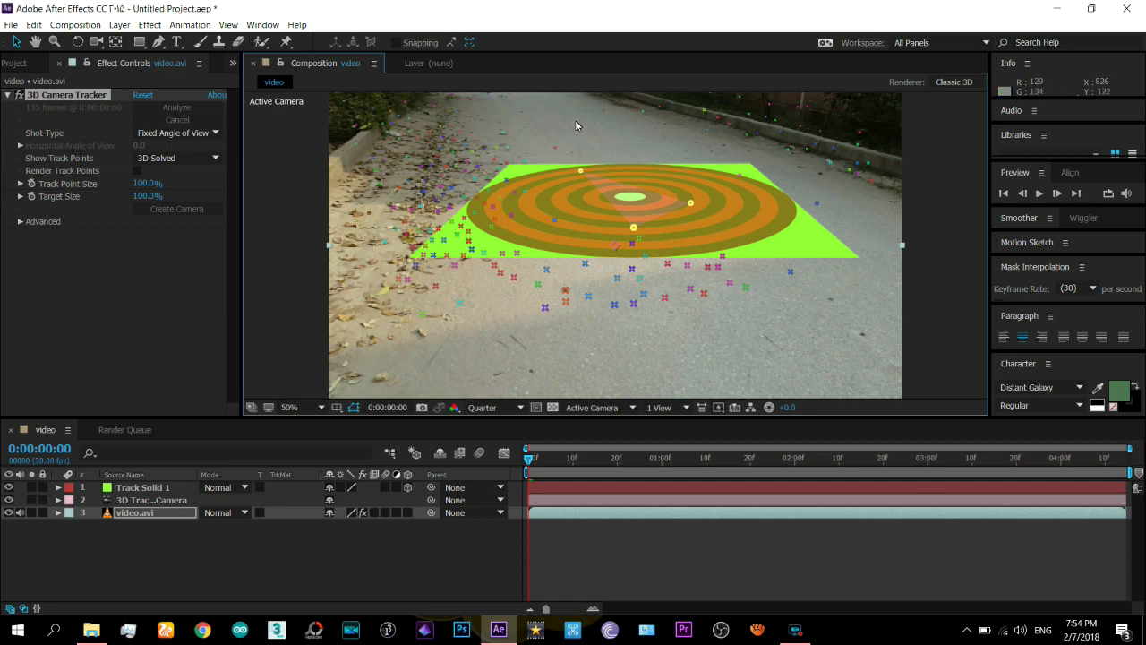
left_click(161, 502)
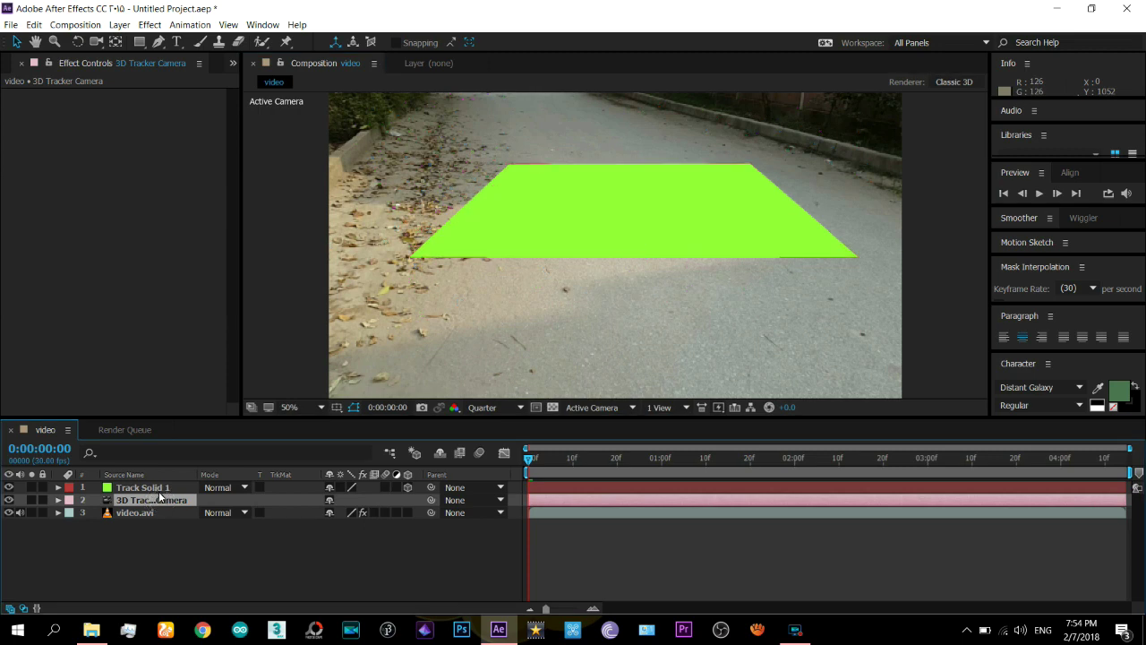
left_click(157, 488)
key("F2")
left_click(1038, 193)
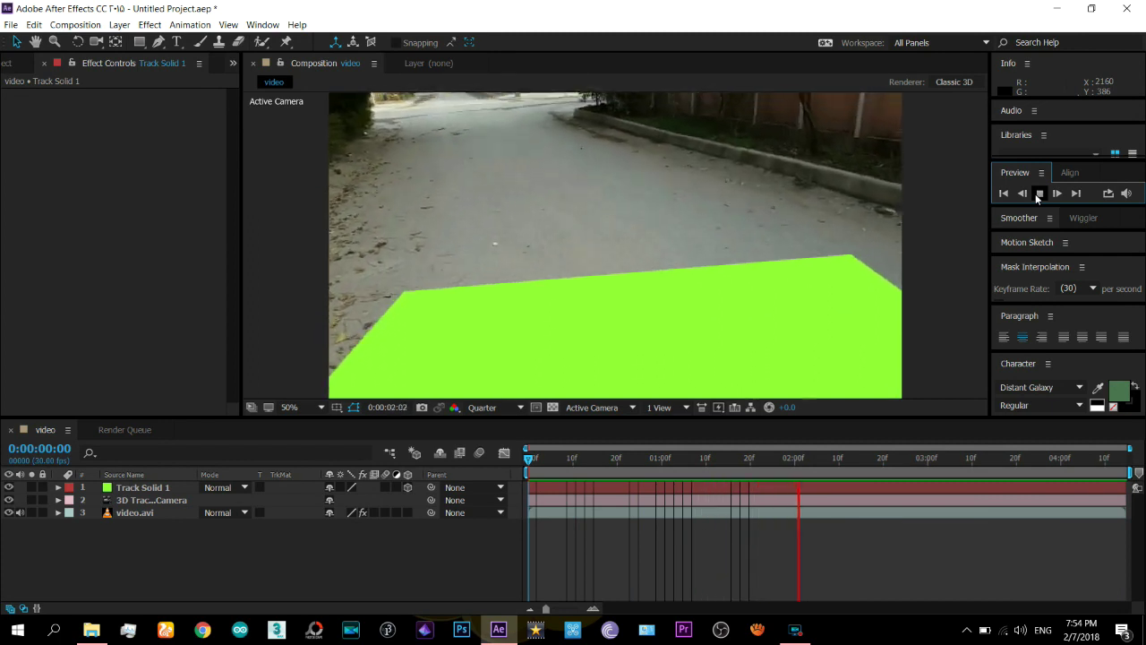
left_click(1039, 193)
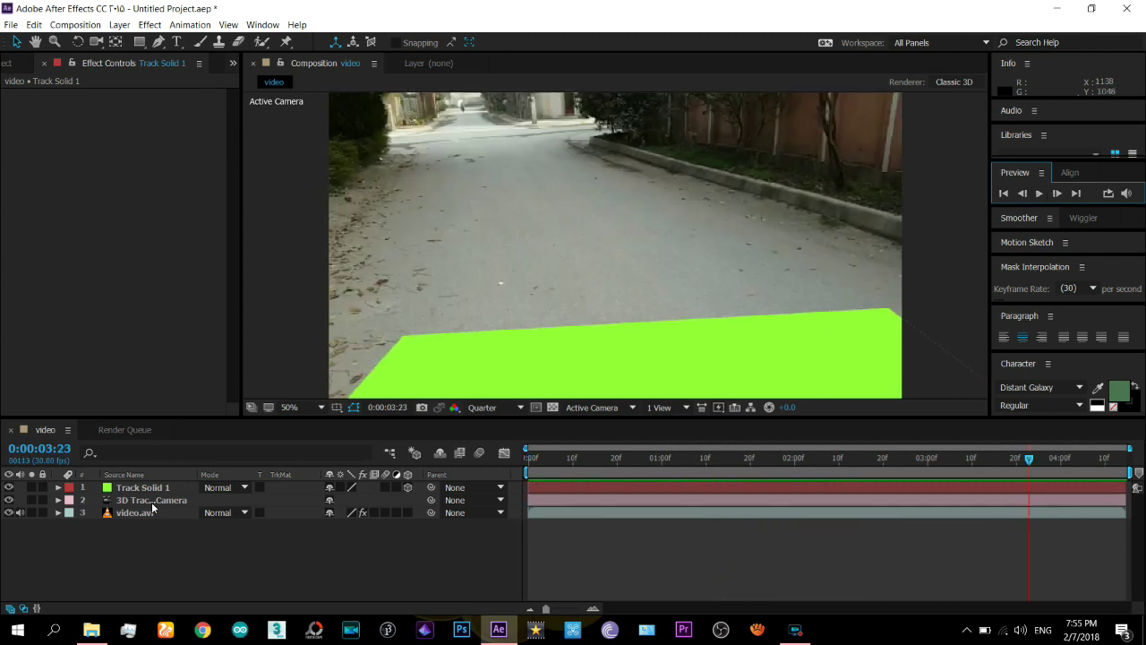
Shift the 3D Tracker Camera layer to start about one frame into the composition and preview the tracking from the start
left_click(152, 501)
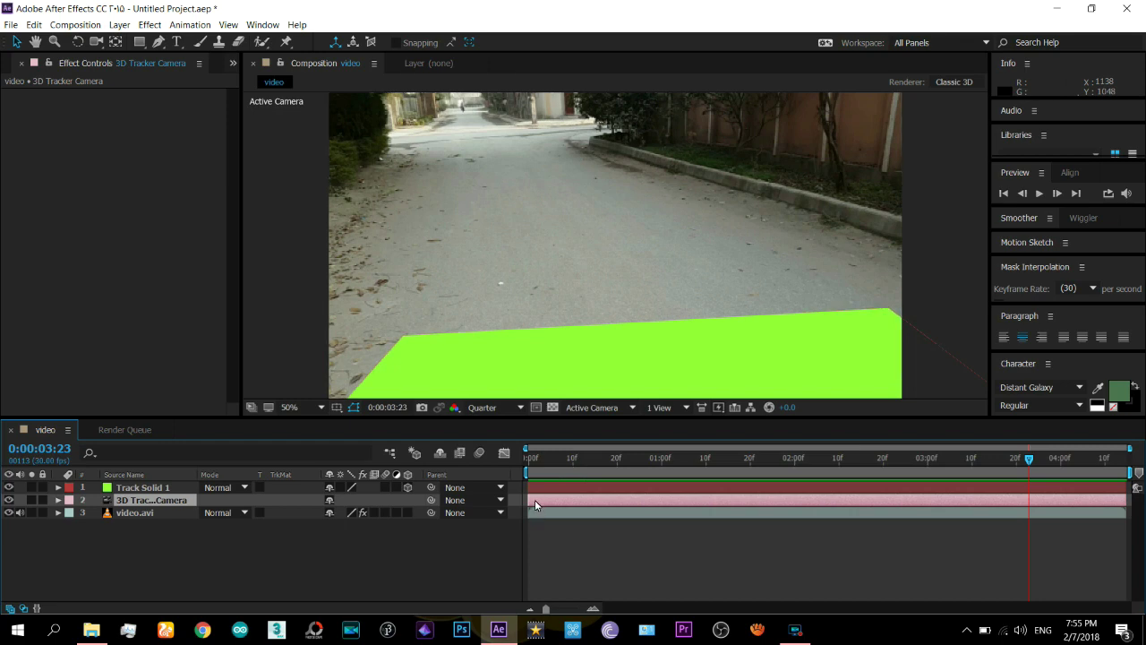
left_click_drag(536, 499, 537, 507)
key("Home")
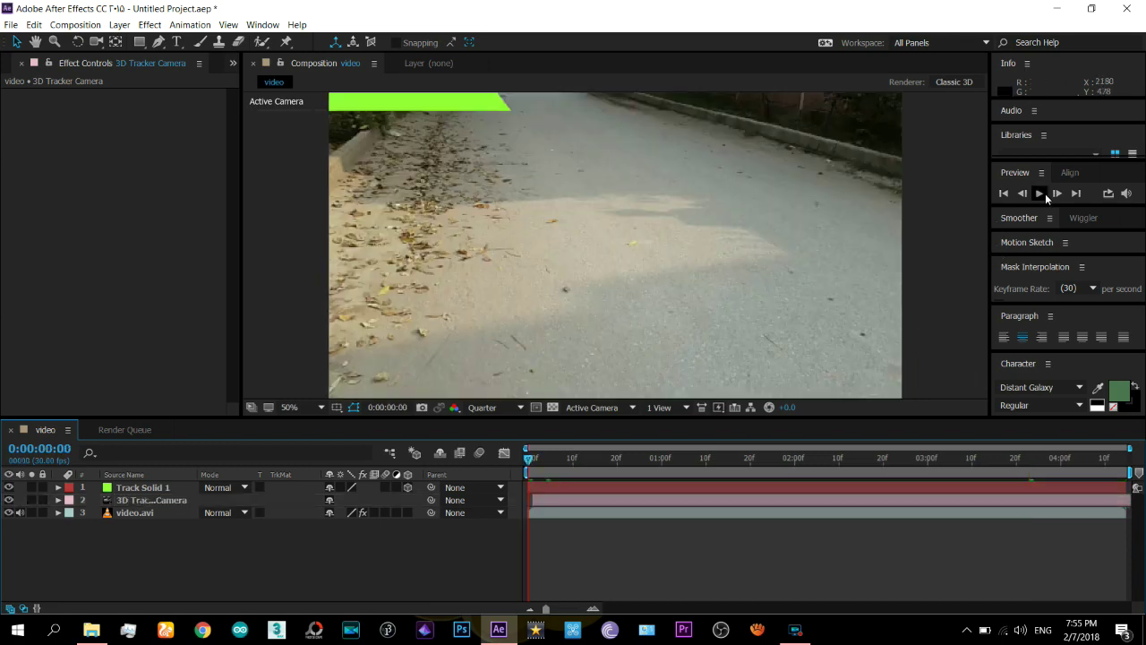
left_click(1043, 193)
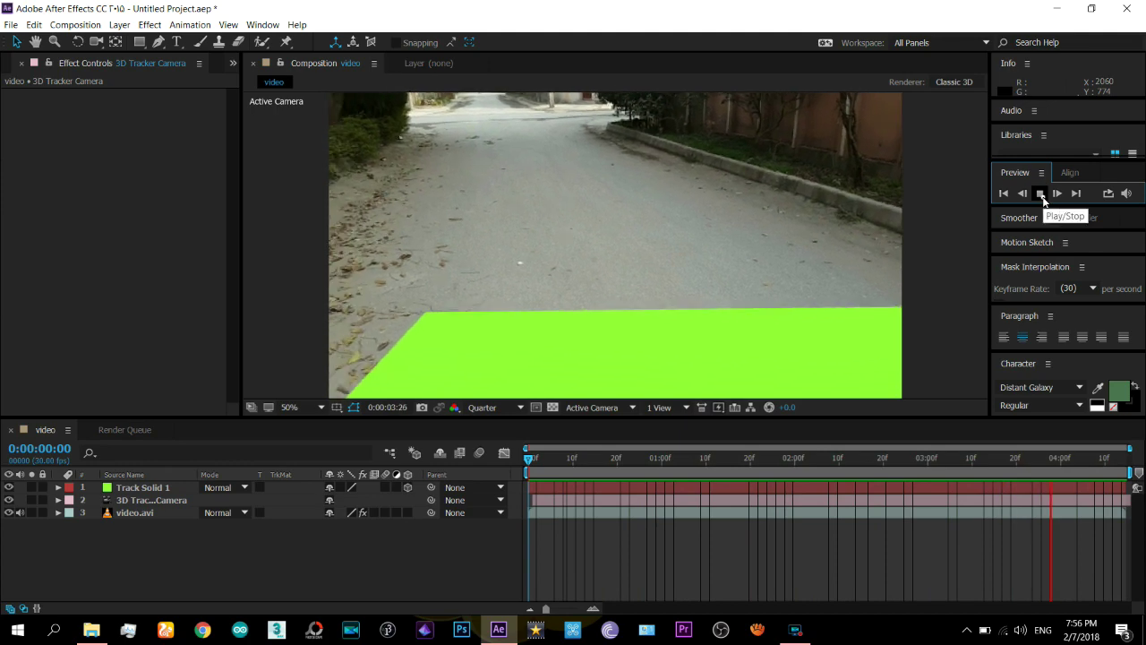
left_click(1041, 194)
key("Home")
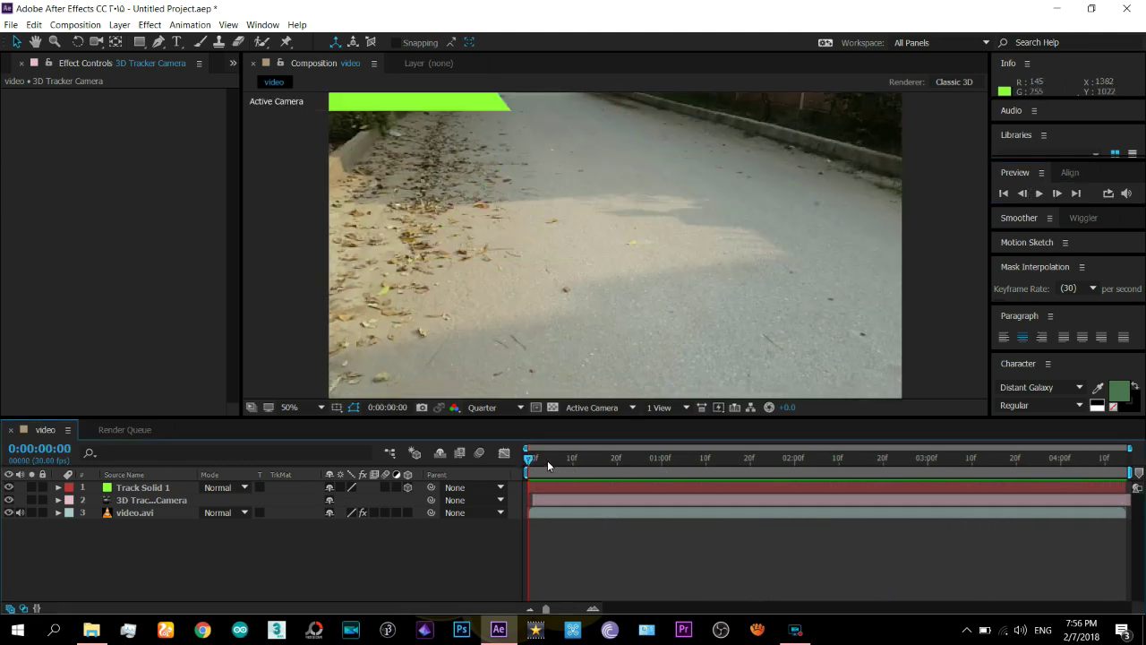
At frame 5, select the 3D Camera Tracker effect on video.avi and create a second solid from three track points on the road
left_click(549, 462)
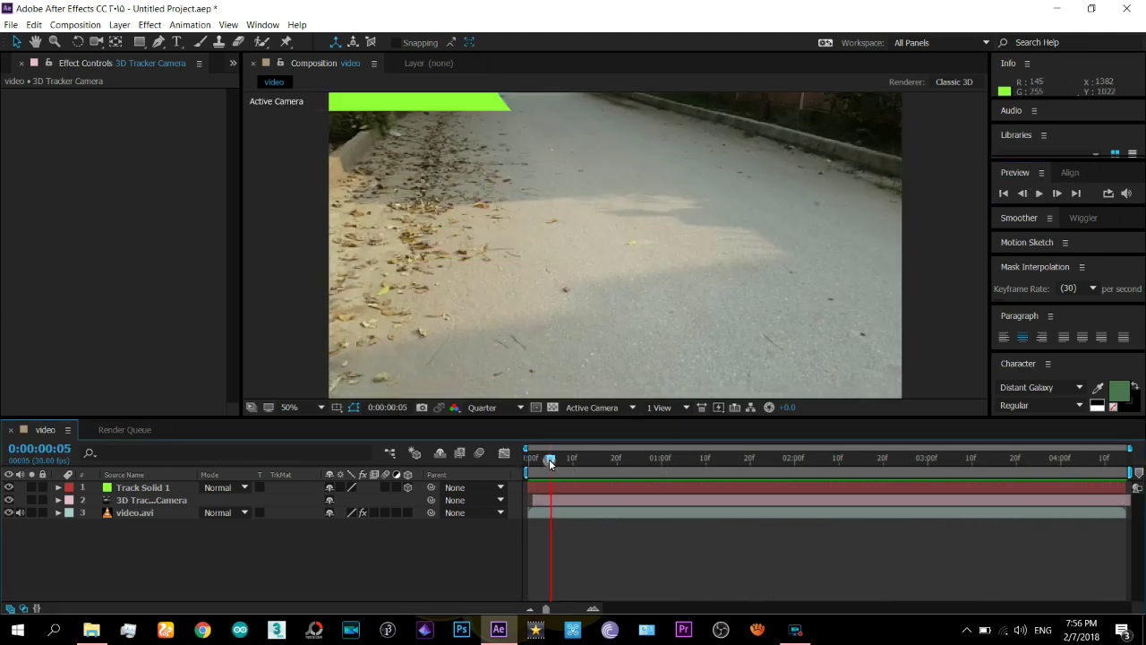
left_click(136, 514)
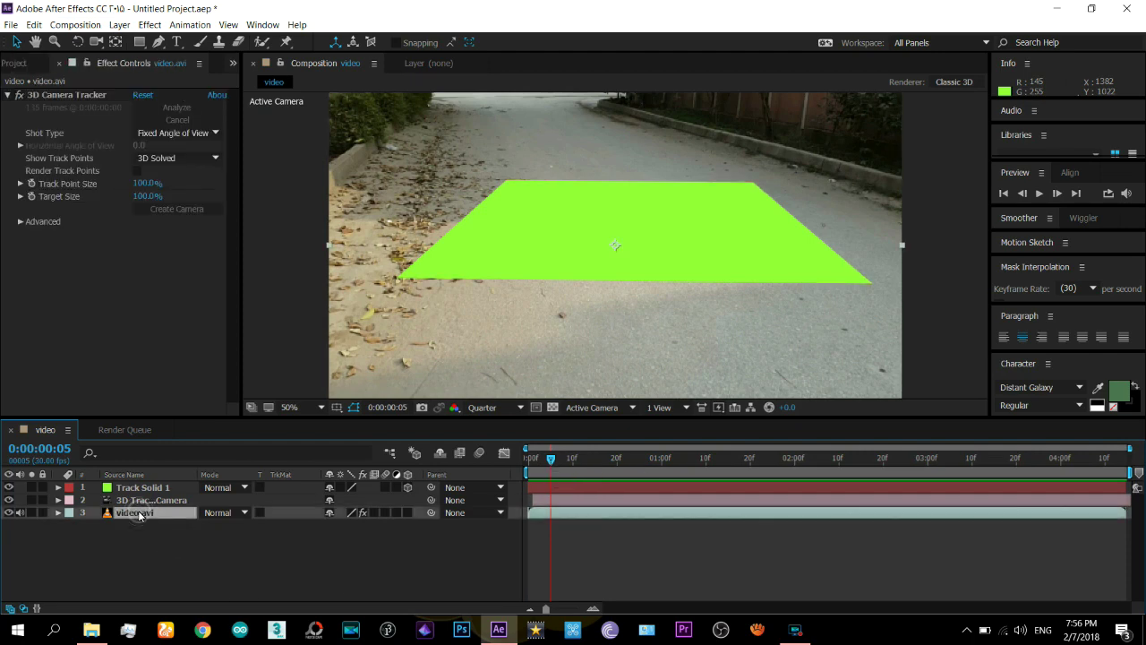
left_click(89, 94)
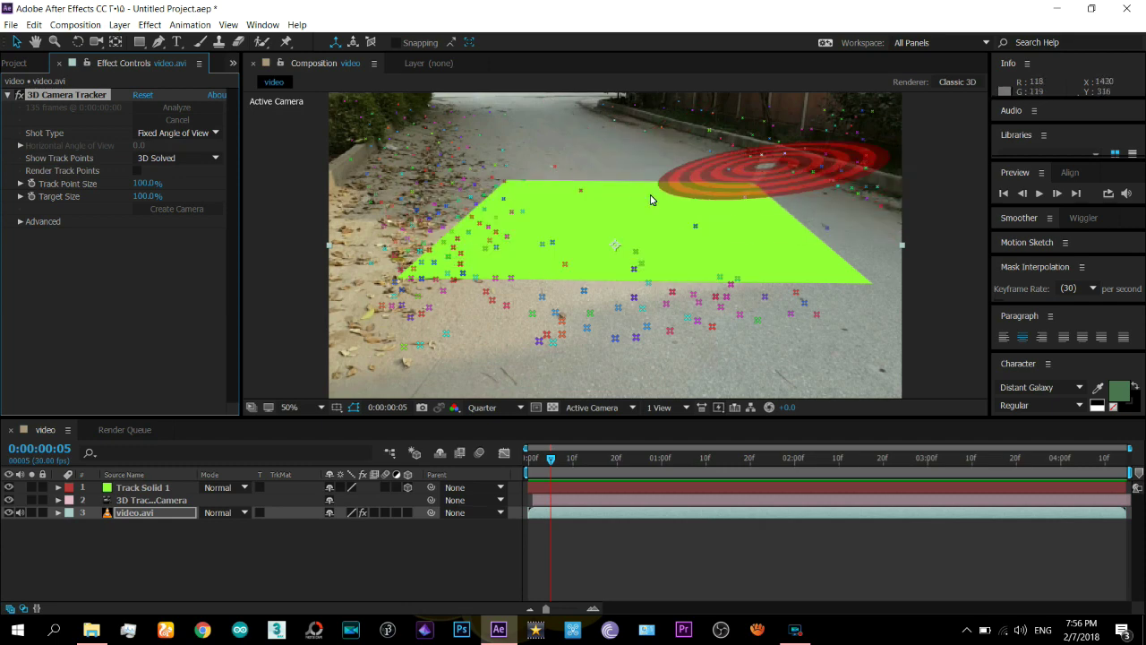
right_click(570, 263)
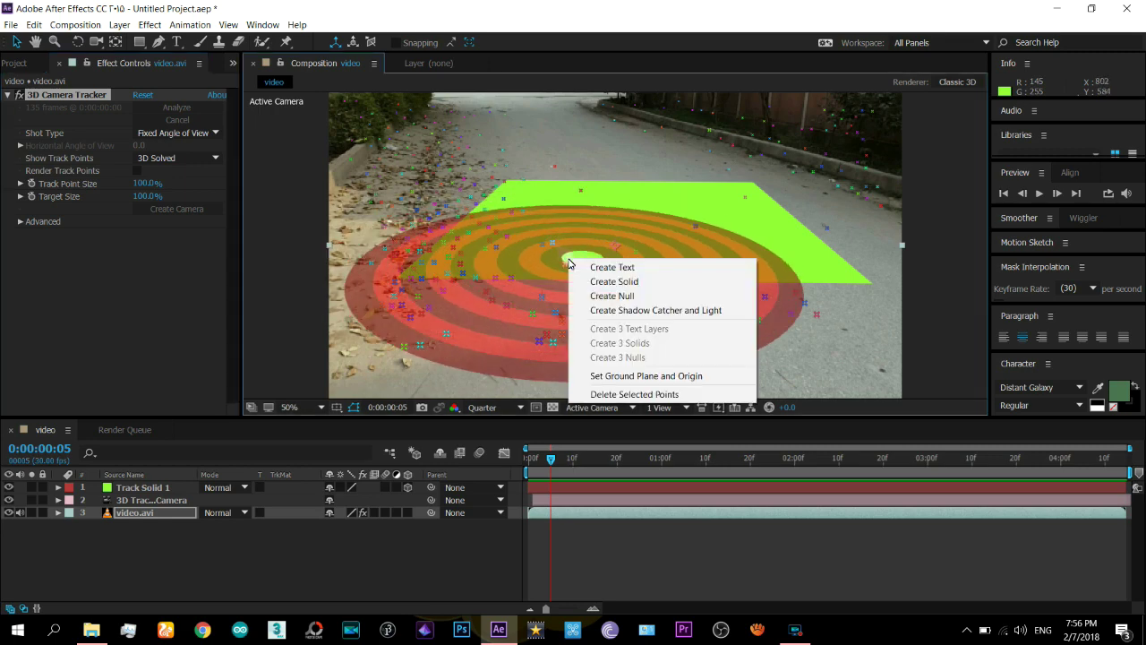
left_click(658, 7)
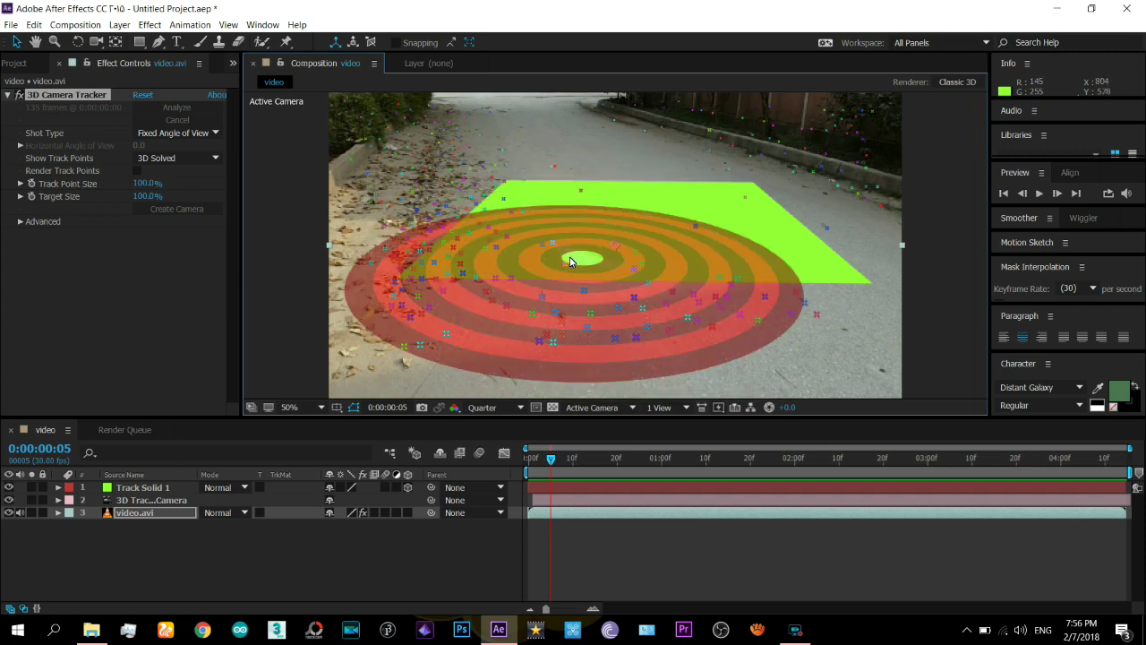
left_click(572, 262)
right_click(573, 261)
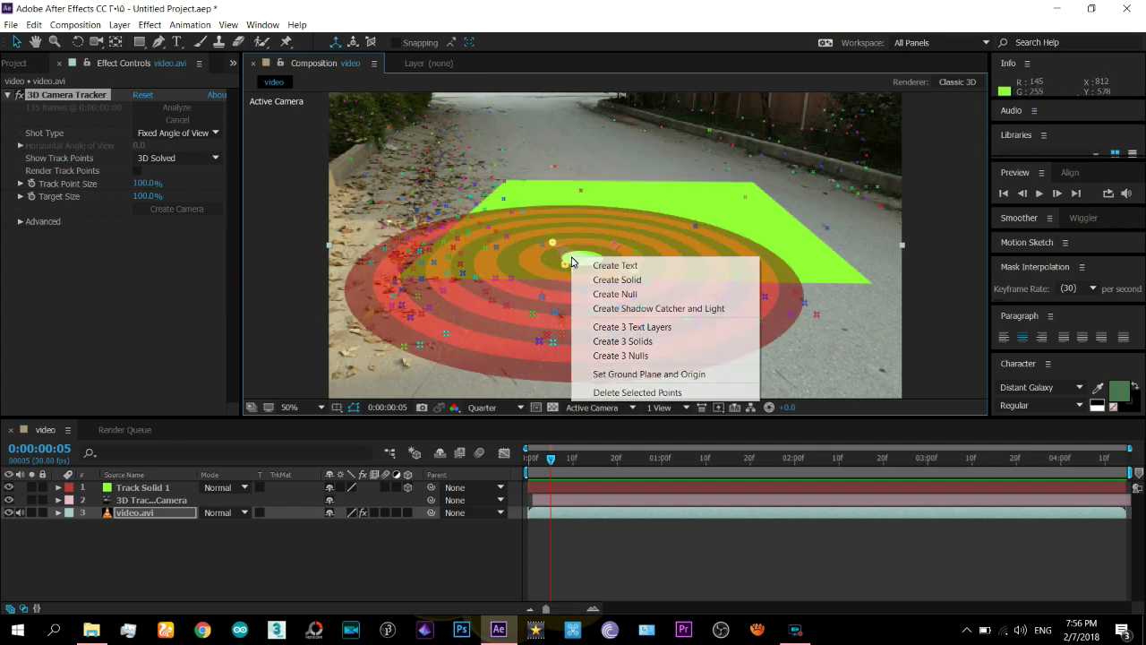
left_click(602, 280)
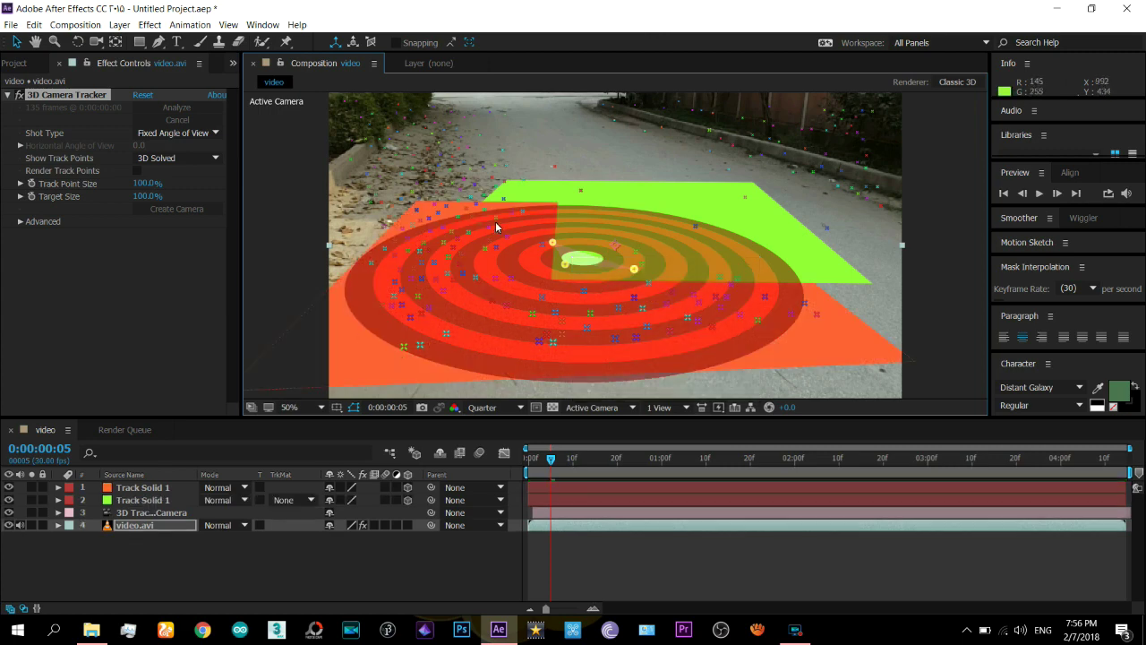
Scale the orange track solid uniformly to 44% in its transform properties
left_click(196, 563)
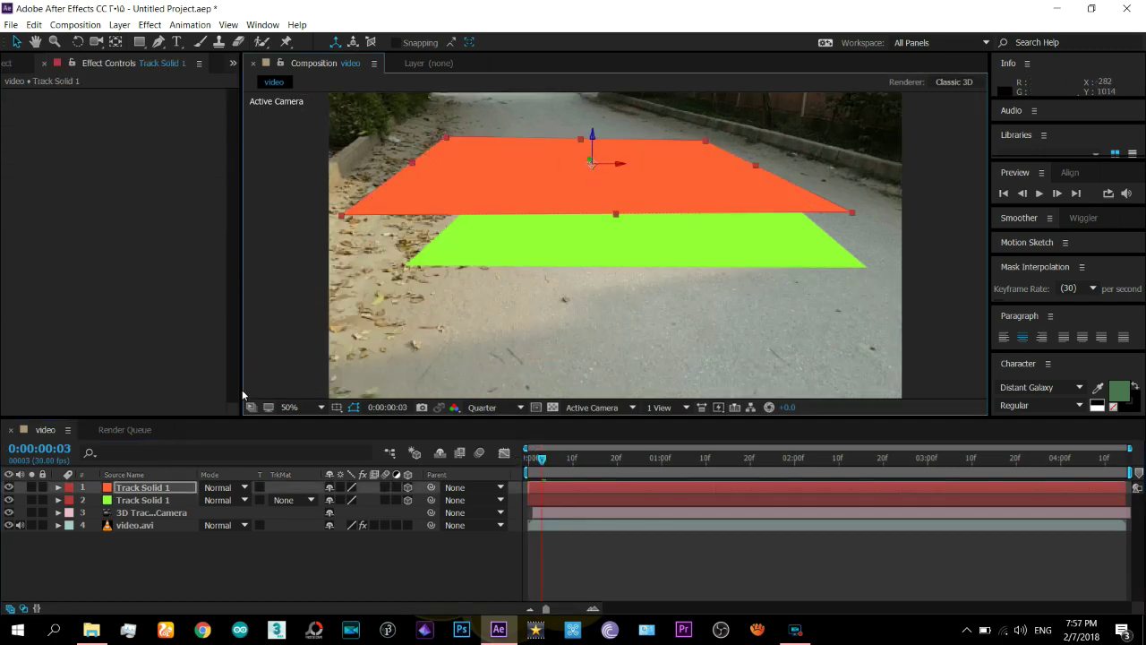
left_click(57, 487)
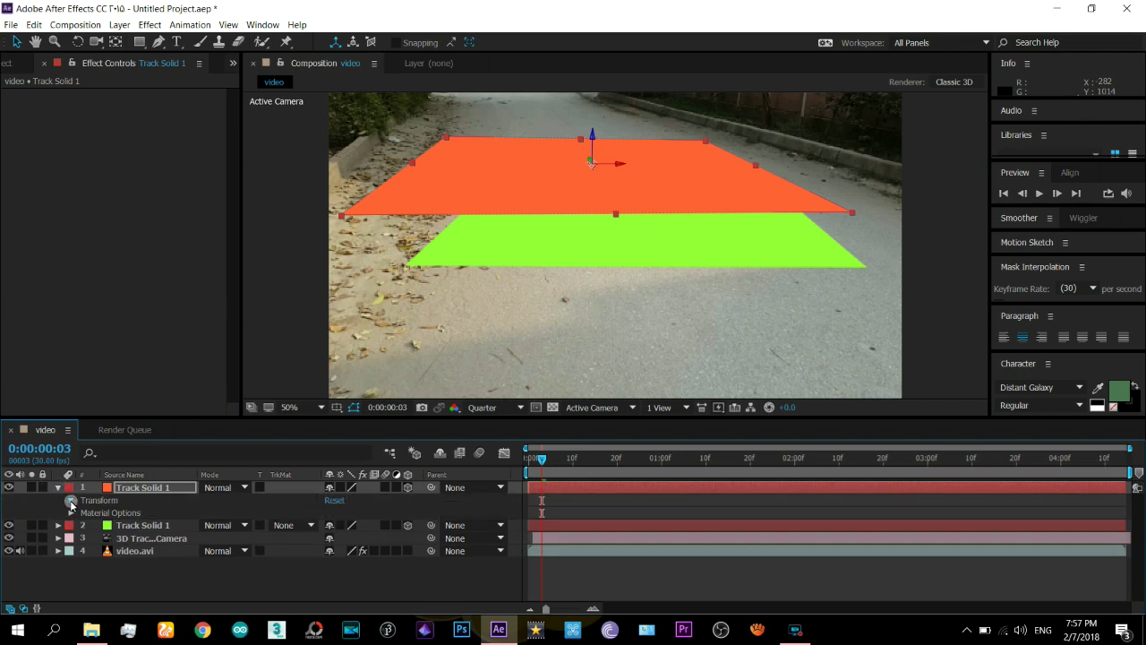
left_click(71, 500)
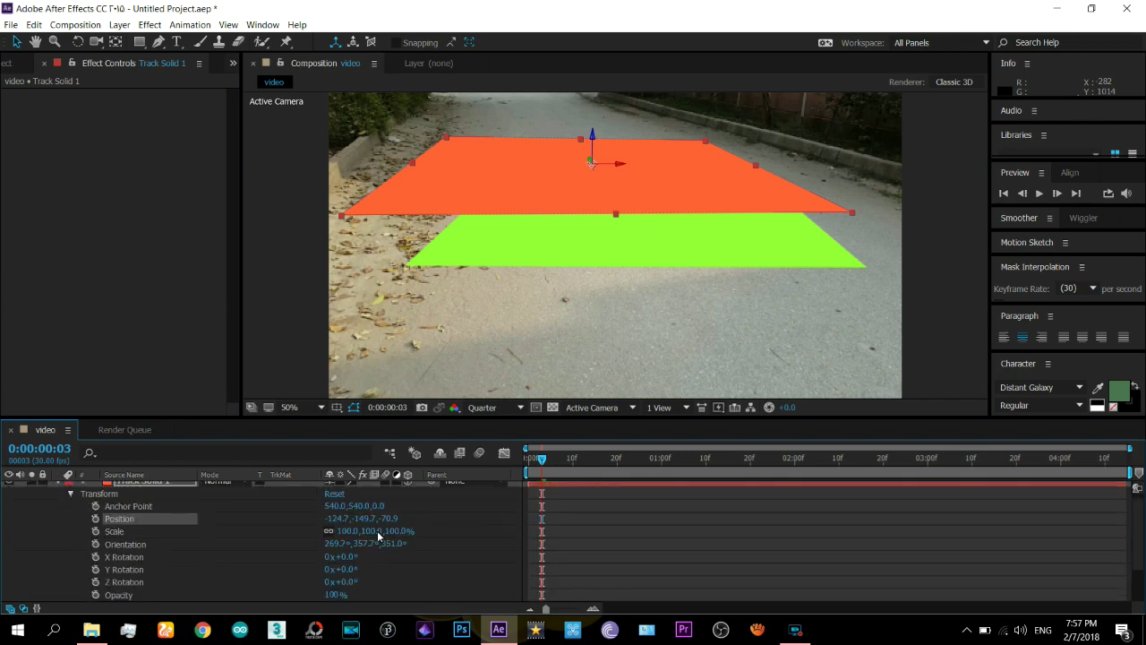
left_click_drag(375, 531, 333, 529)
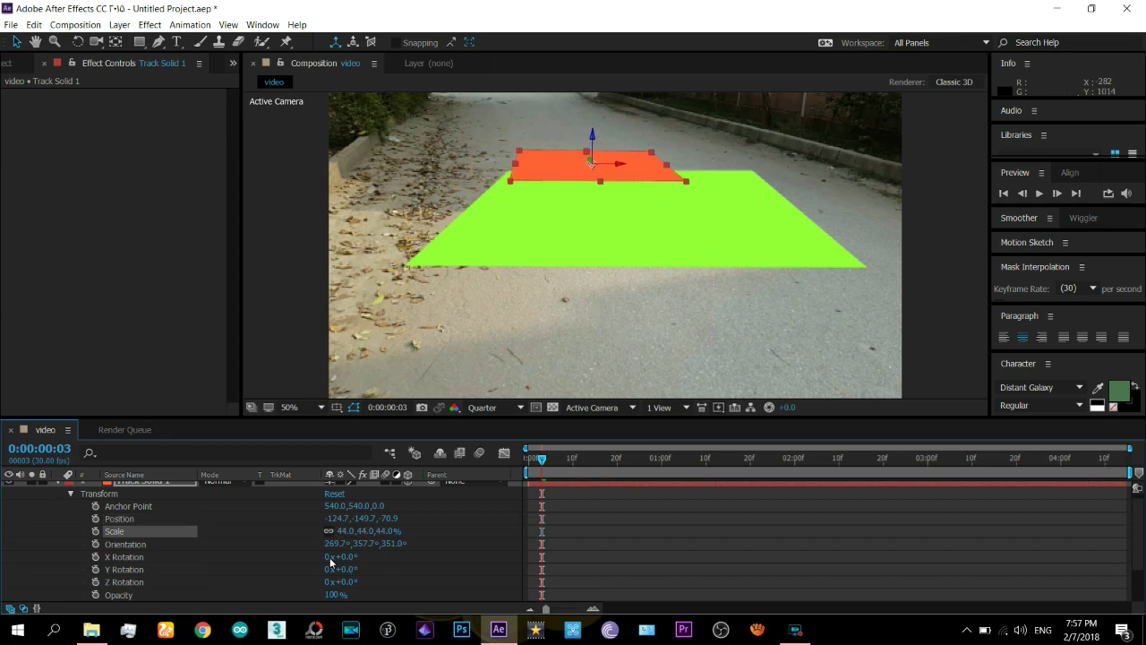
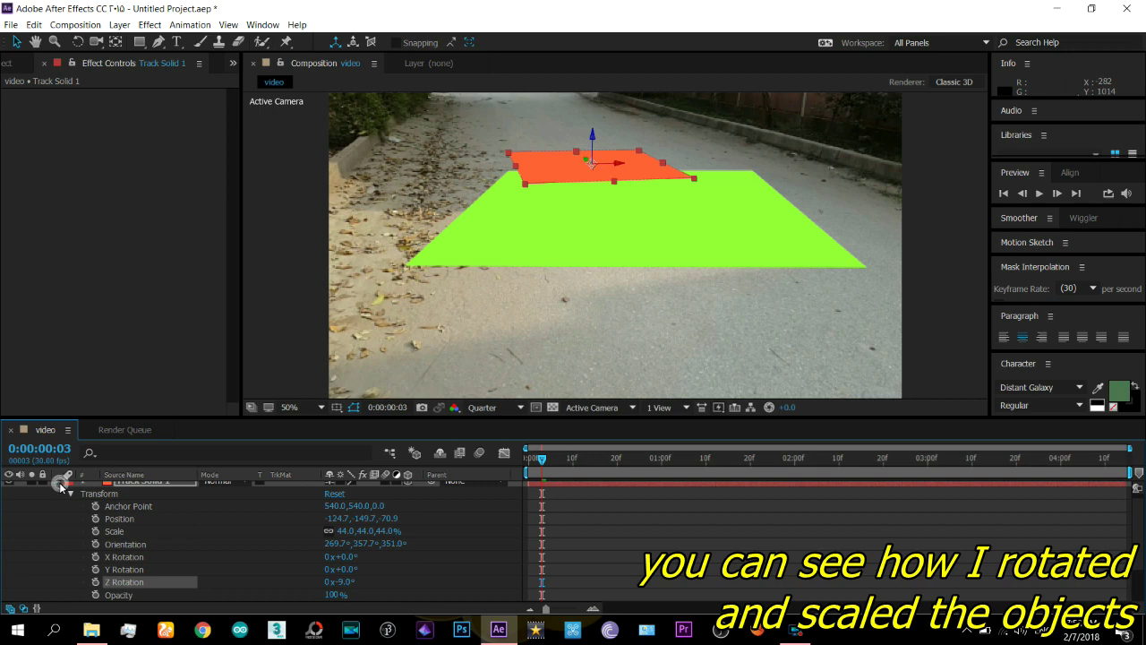
Rotate the green track solid to a Z Rotation of -15° in its transform properties
left_click(61, 484)
left_click(125, 501)
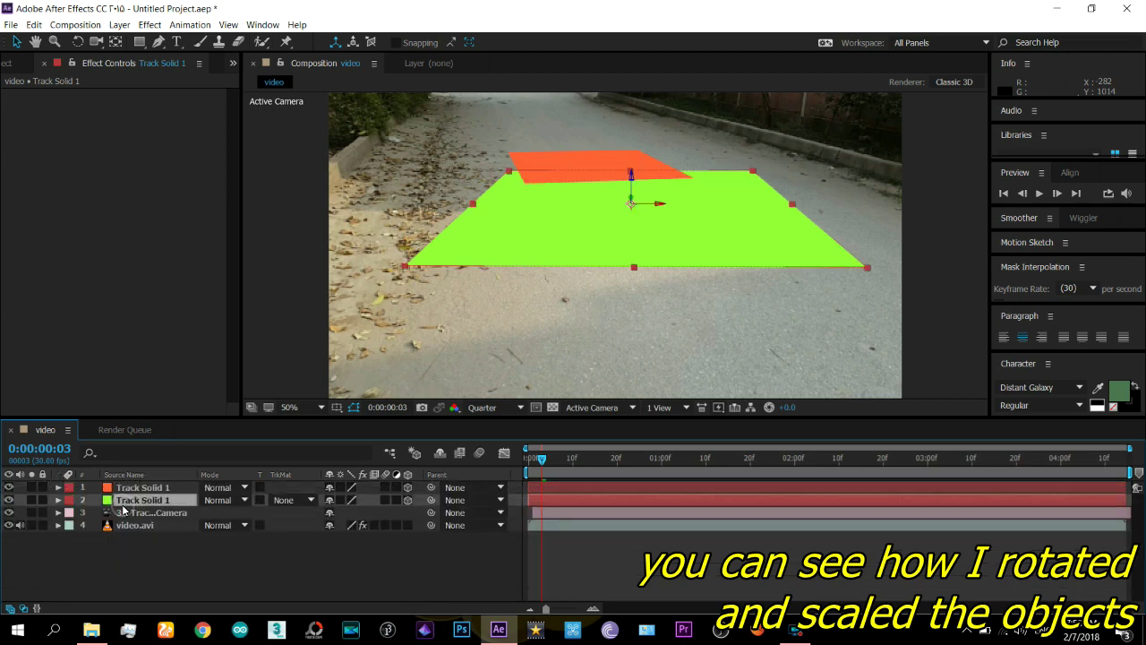
left_click(58, 500)
left_click(72, 513)
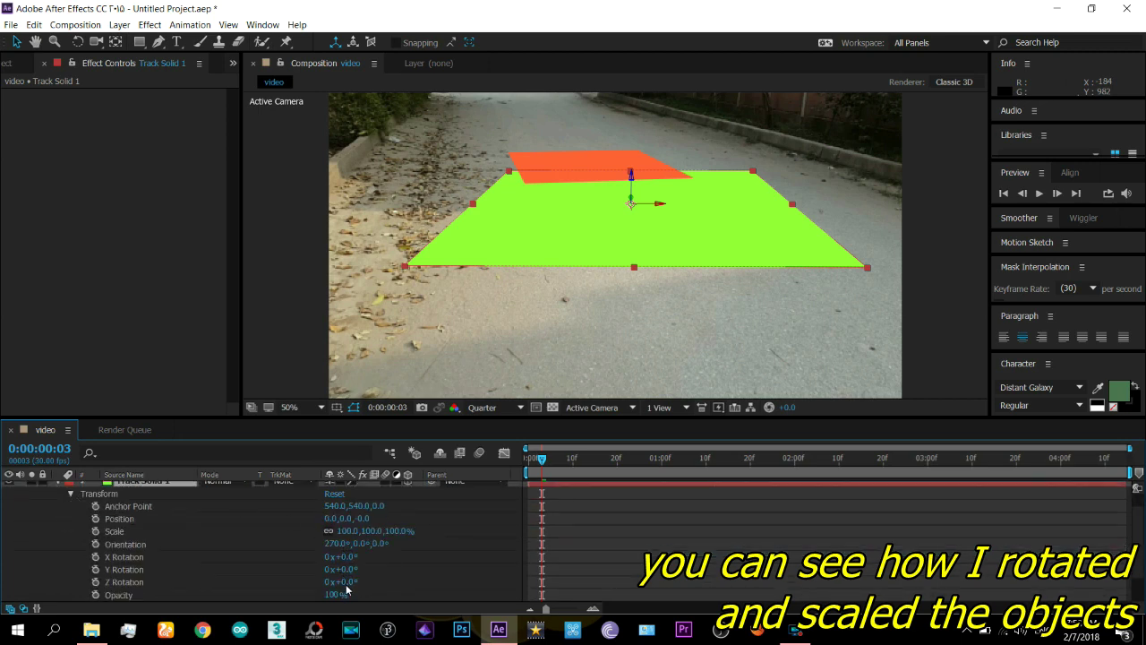
left_click_drag(347, 590, 338, 591)
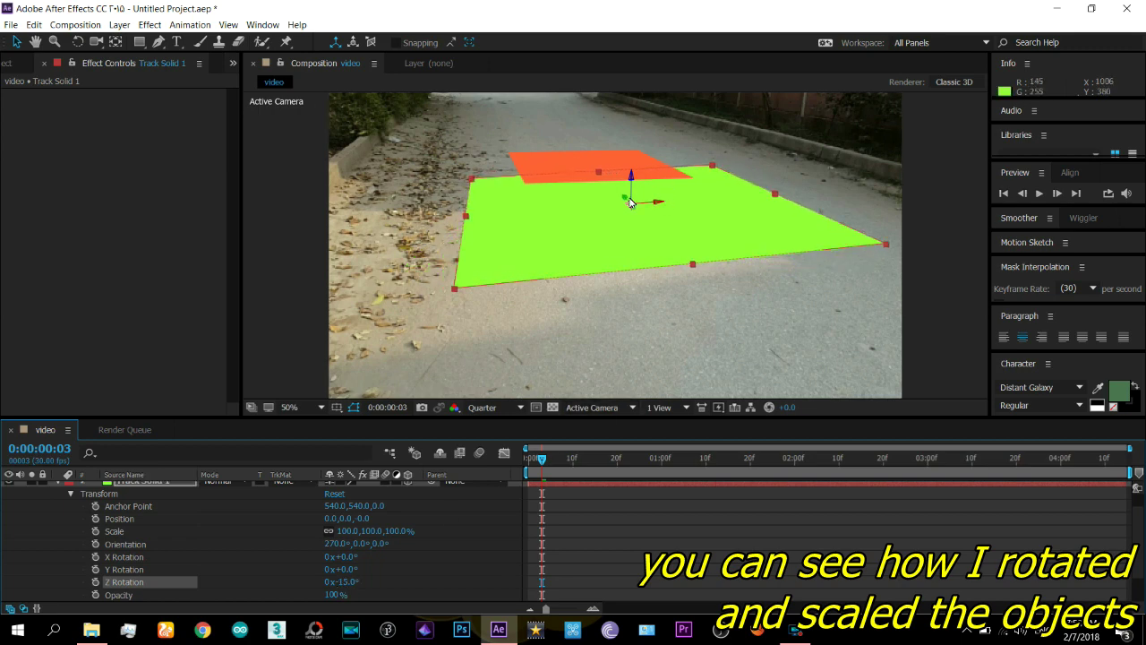
Collapse the green solid's properties and delete the orange track solid layer
left_click(59, 486)
left_click(148, 488)
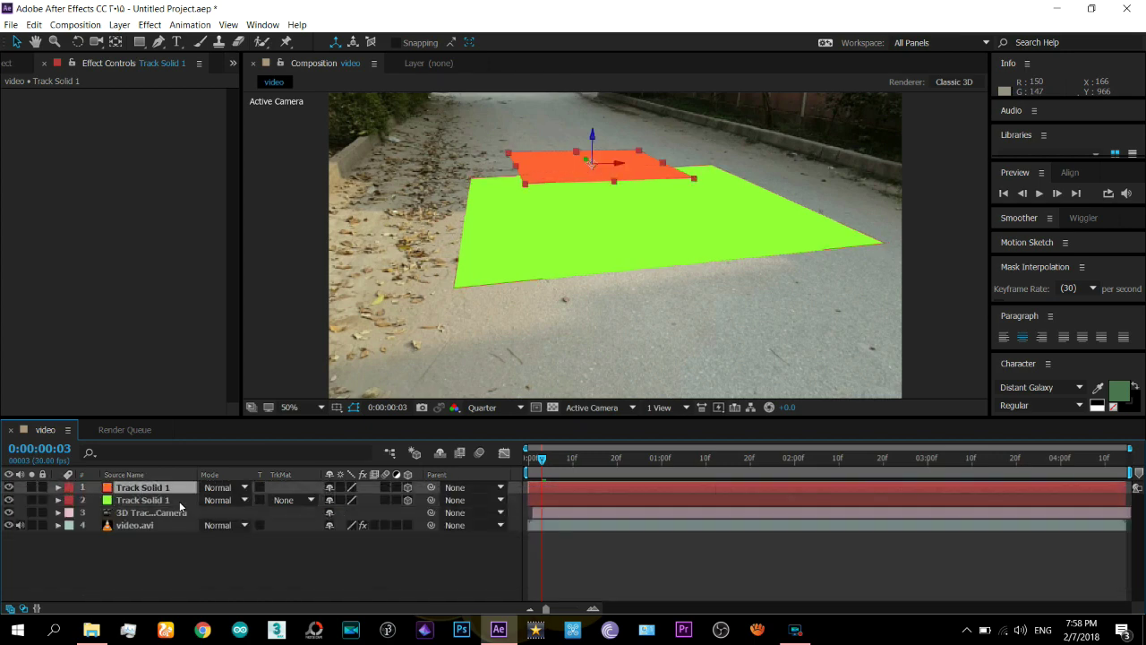
key("Delete")
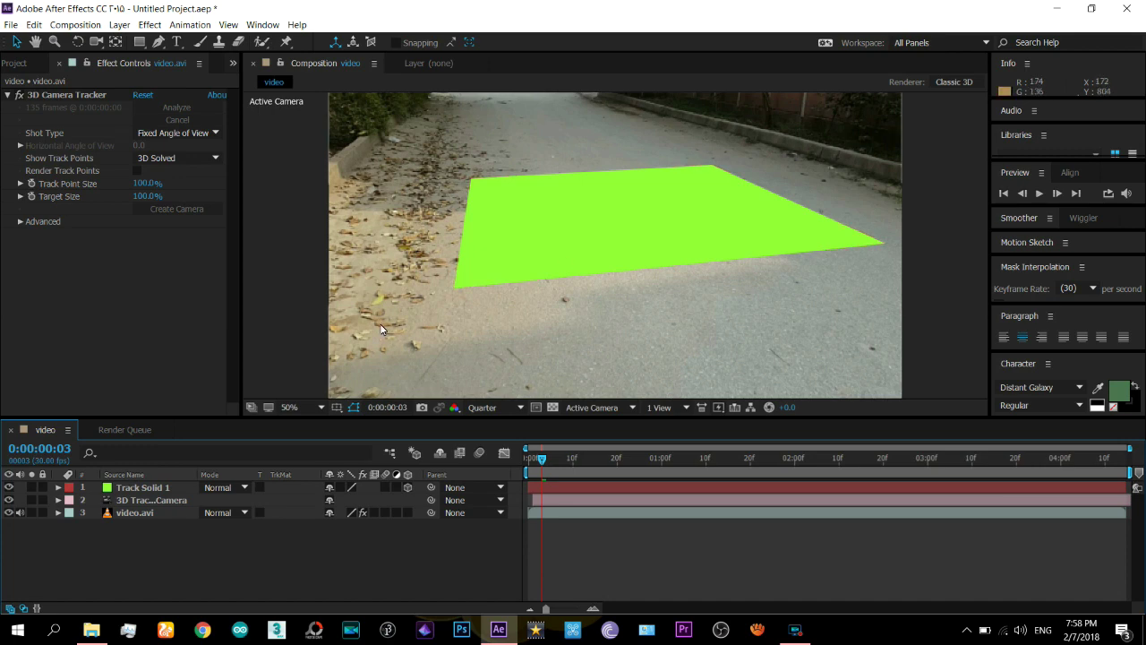
Copy the green track solid to make four in total, space them in a row along the road and preview the tracking
left_click(155, 488)
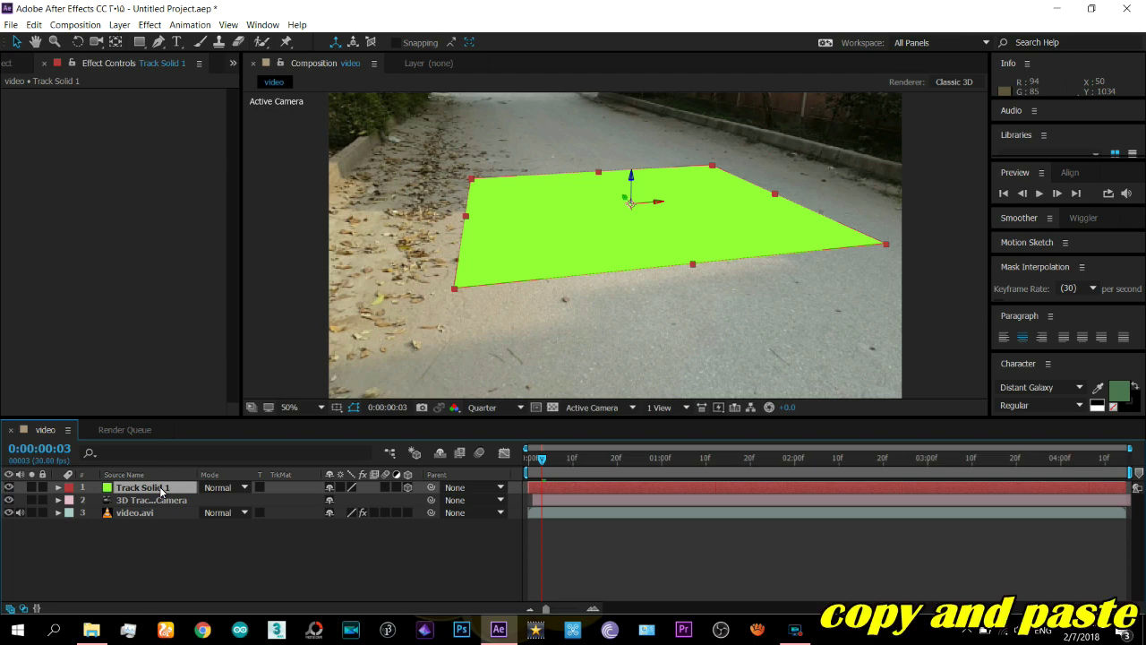
key("ctrl+v")
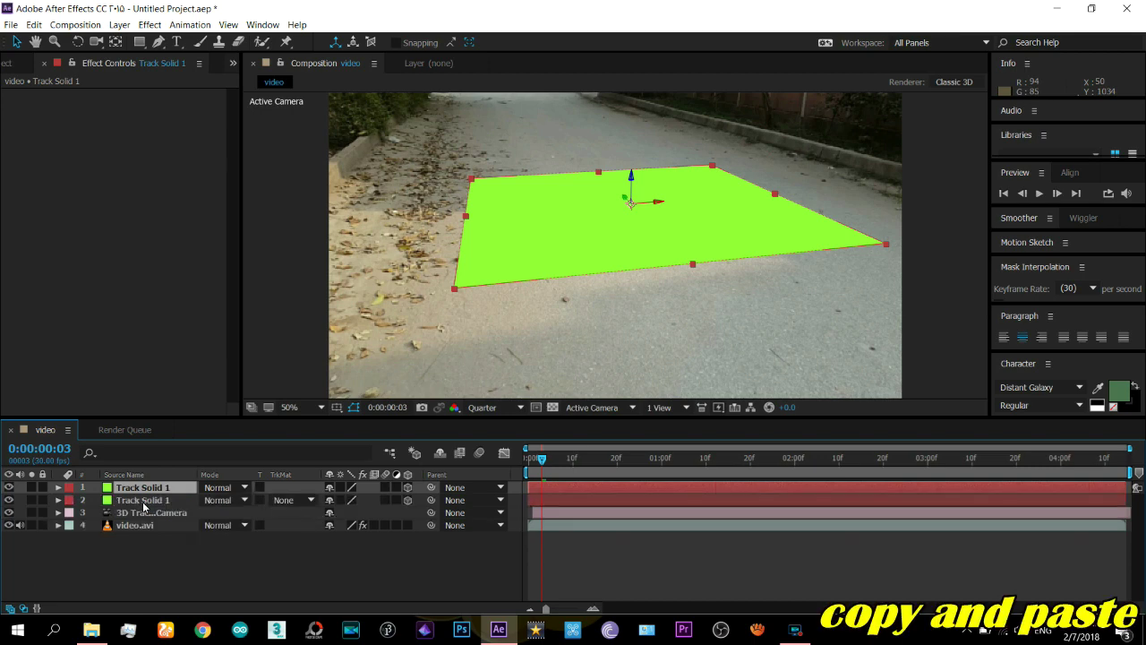
left_click(143, 504)
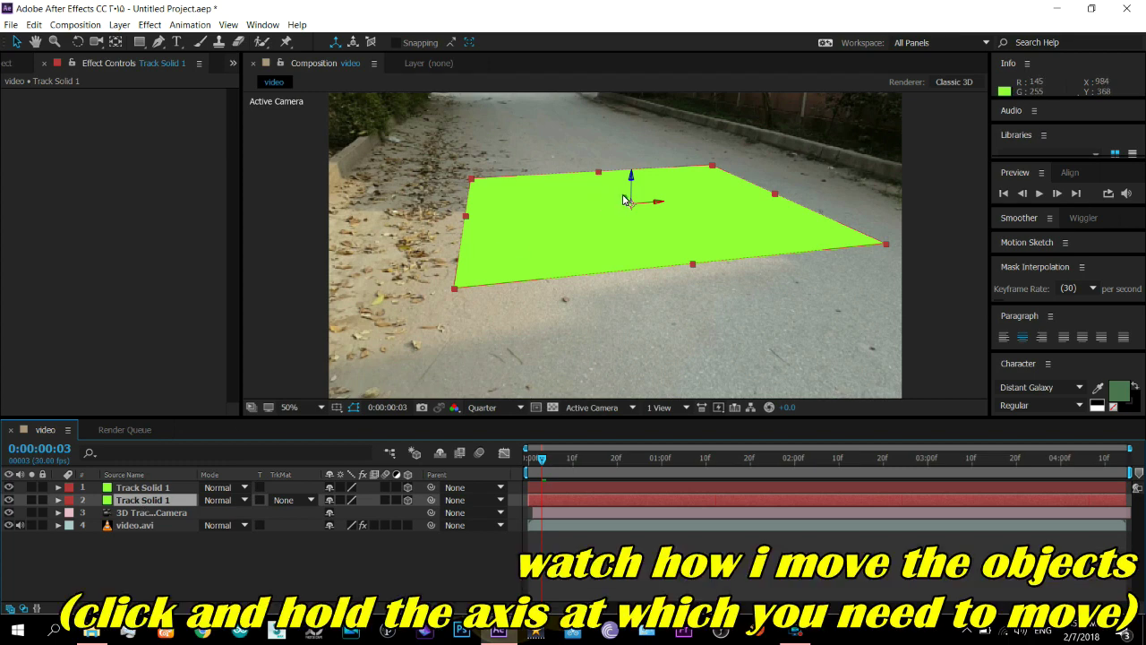
left_click_drag(624, 199, 538, 137)
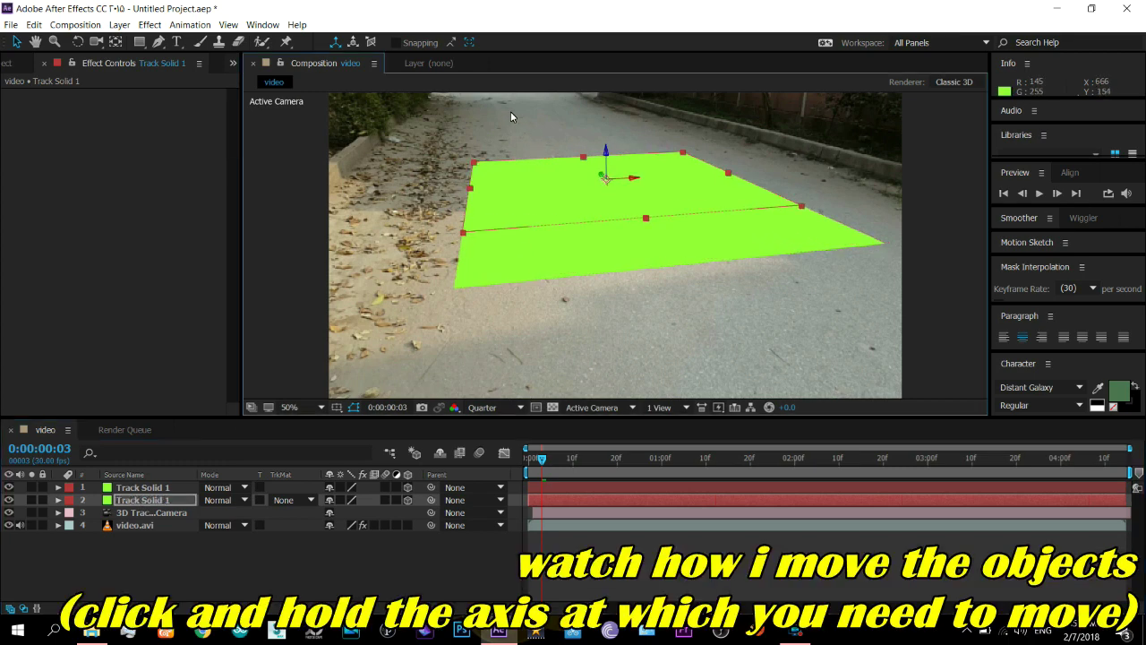
left_click_drag(491, 86, 580, 187)
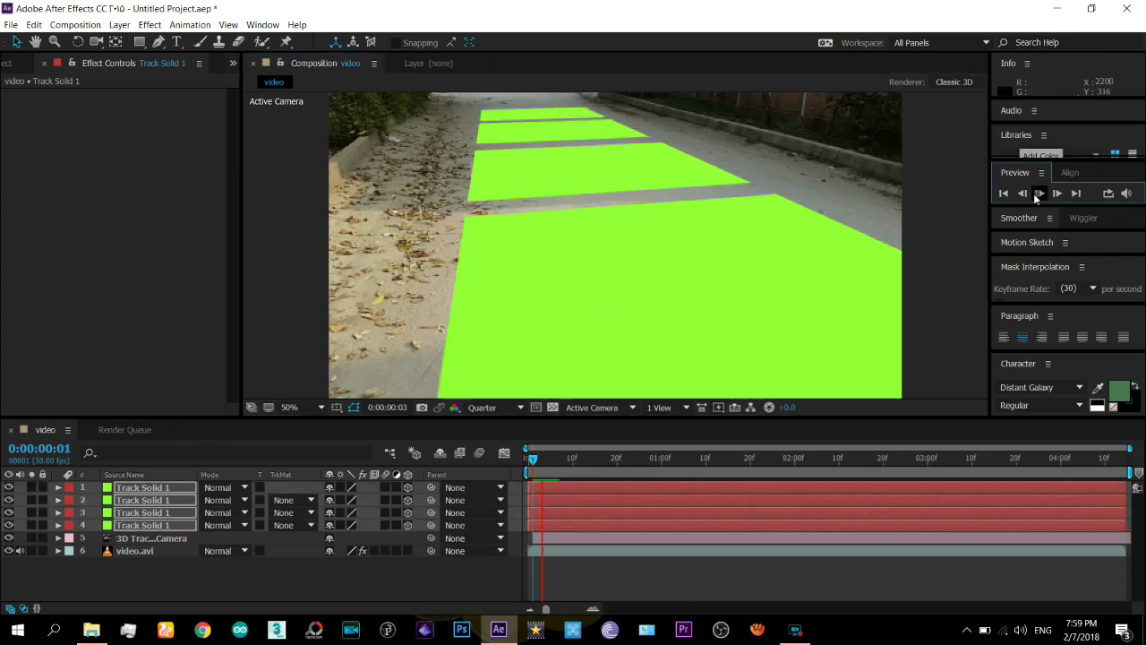
left_click(1037, 194)
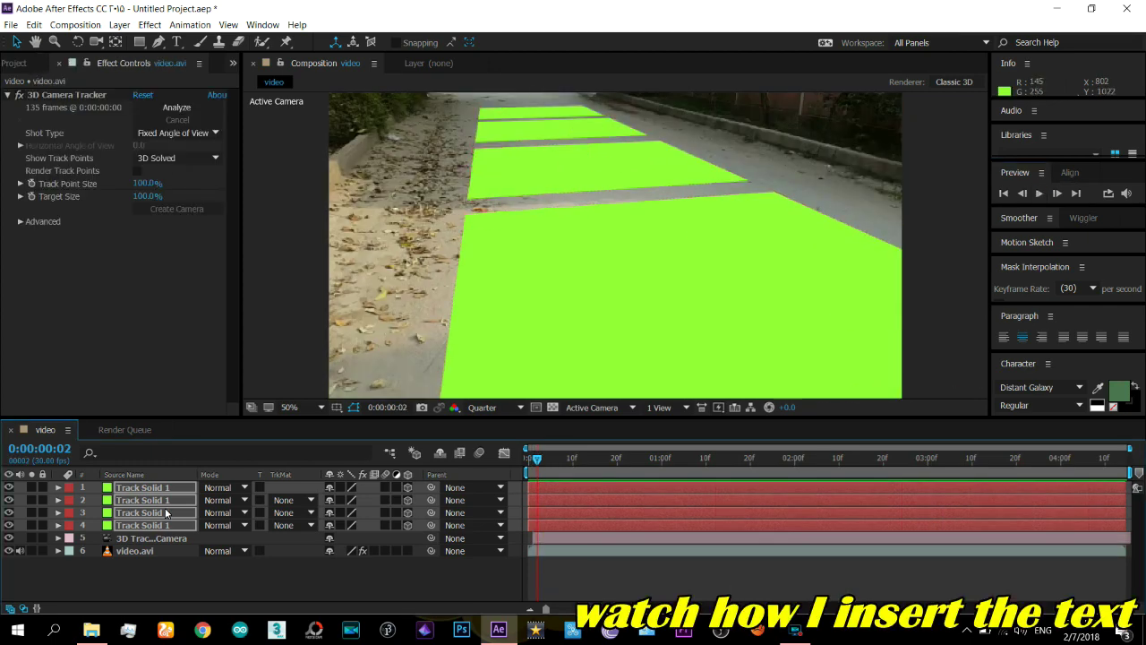
Delete the four green solids and create a text layer from three road track points of video.avi's 3D Camera Tracker effect
key("Delete")
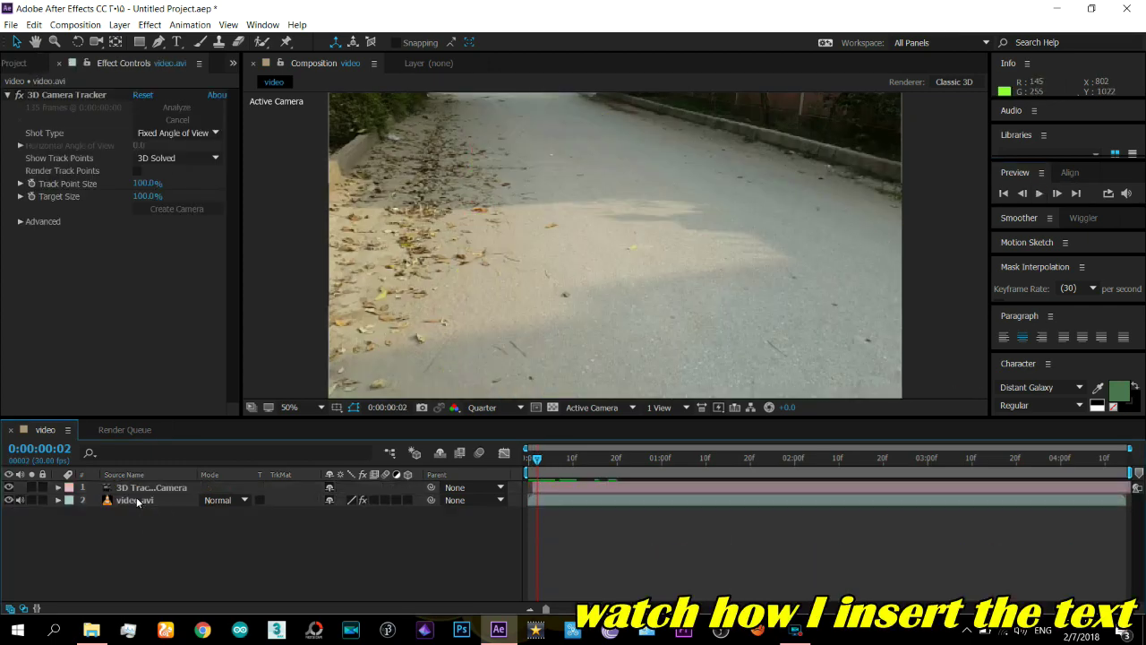
left_click(136, 500)
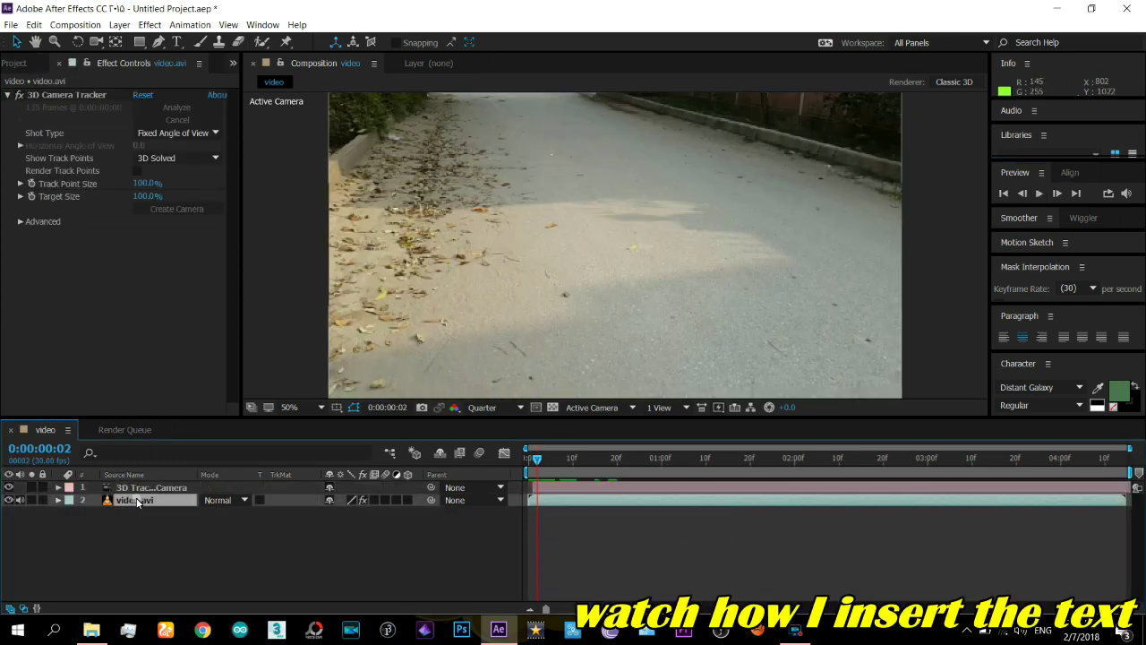
left_click(79, 94)
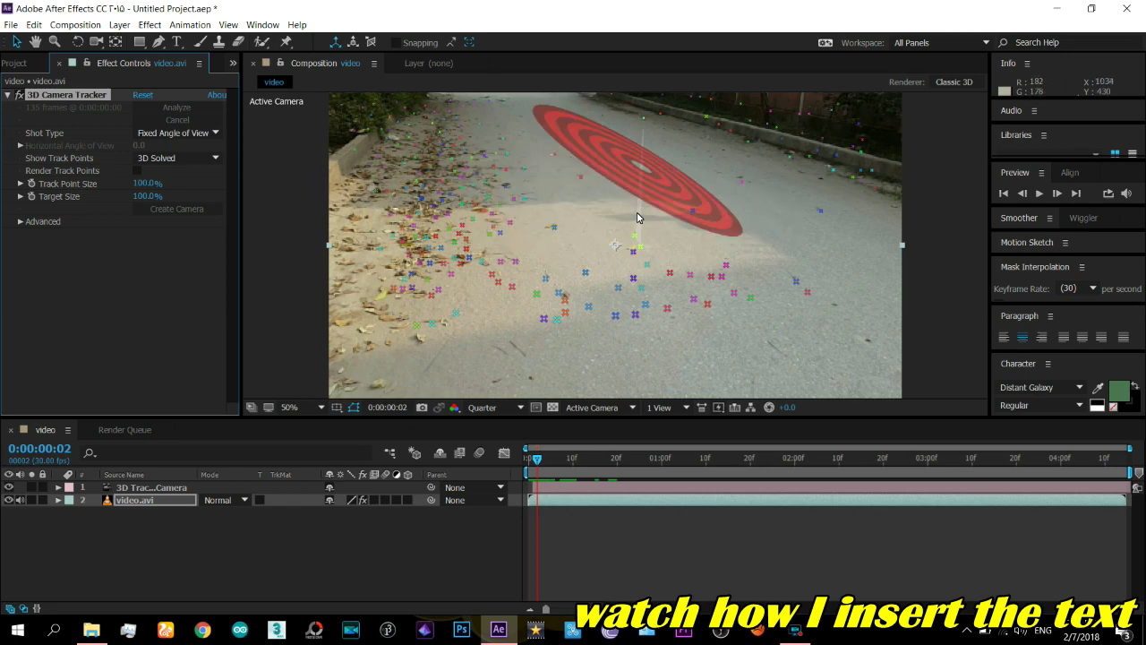
left_click(633, 212)
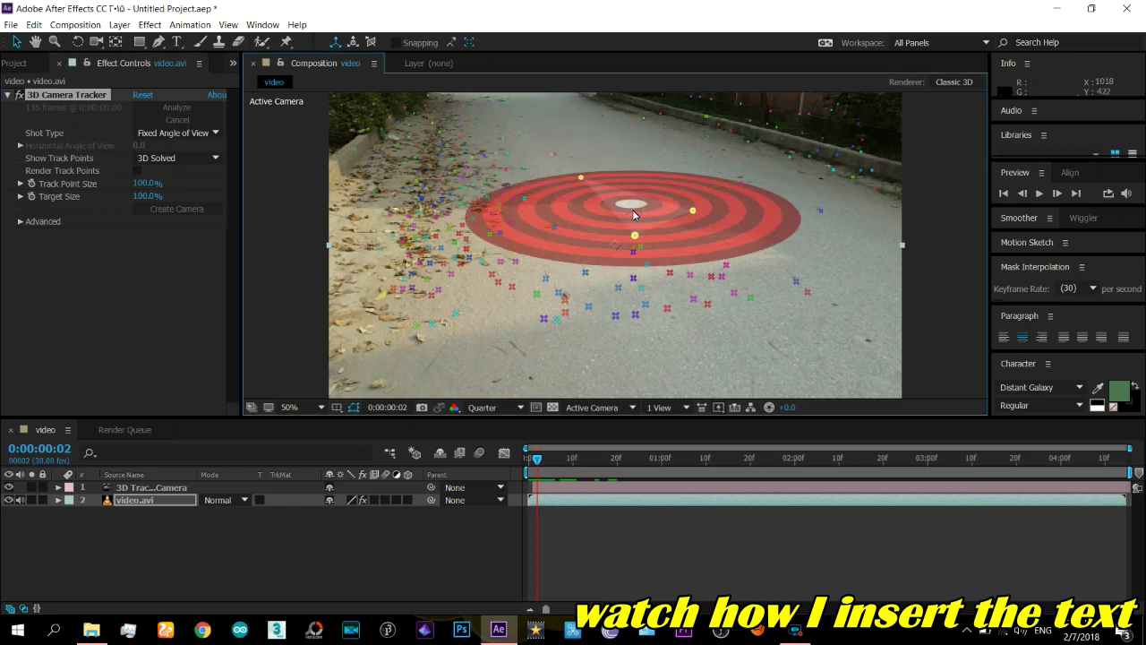
right_click(632, 212)
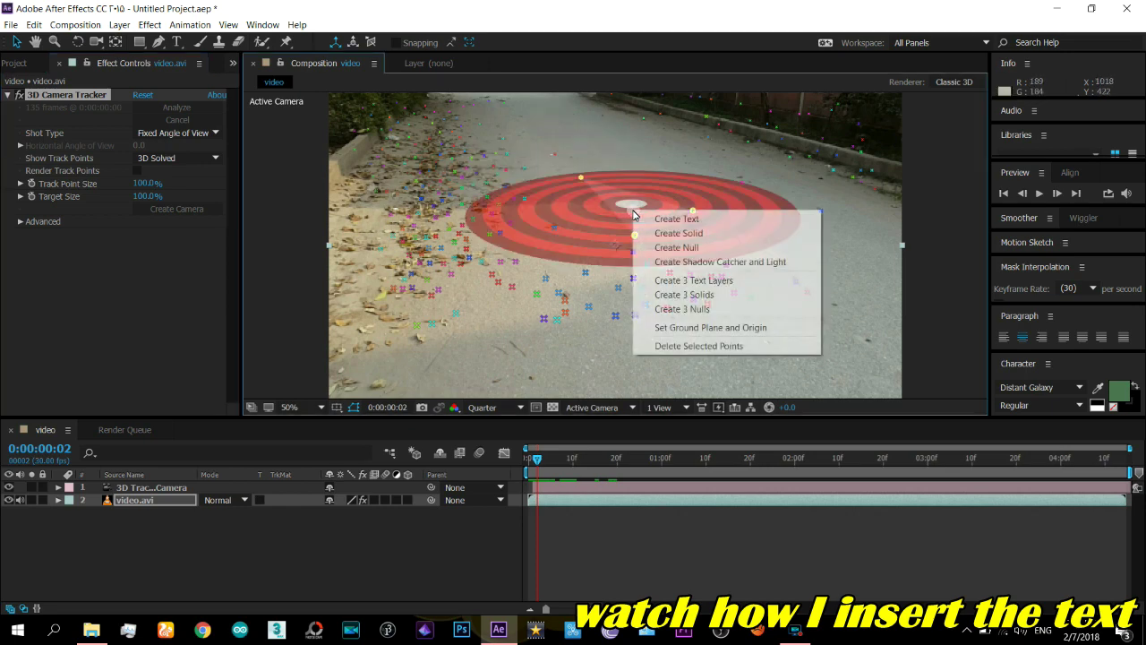
left_click(702, 221)
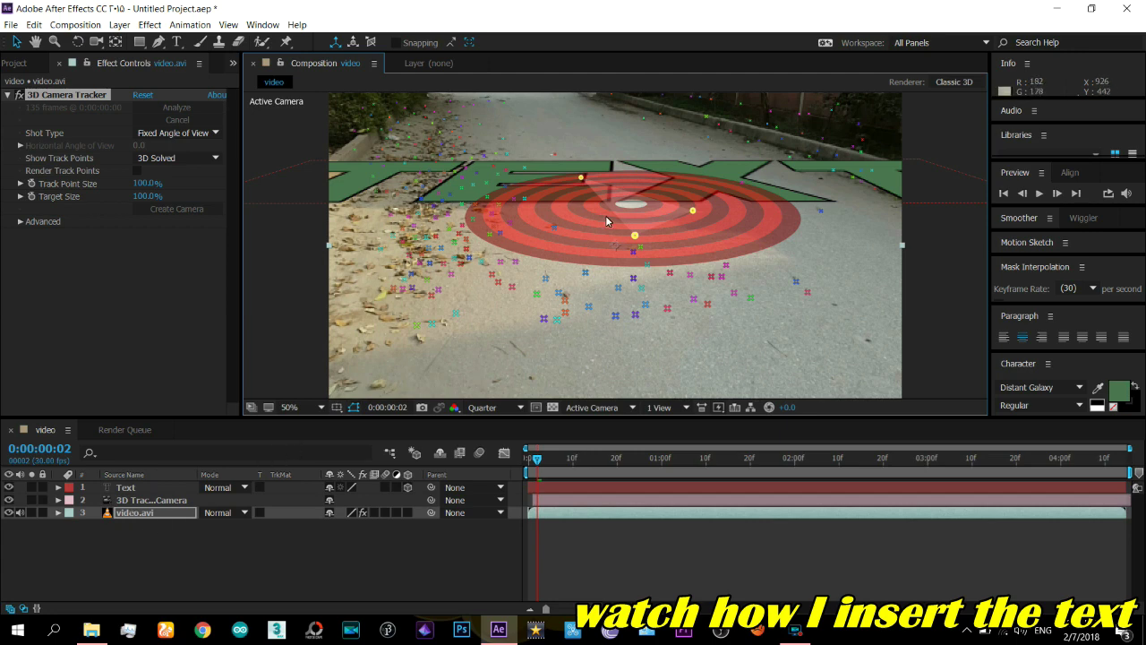
Replace the placeholder wording of the tracked text layer with "spectamin"
left_click(123, 491)
double_click(127, 491)
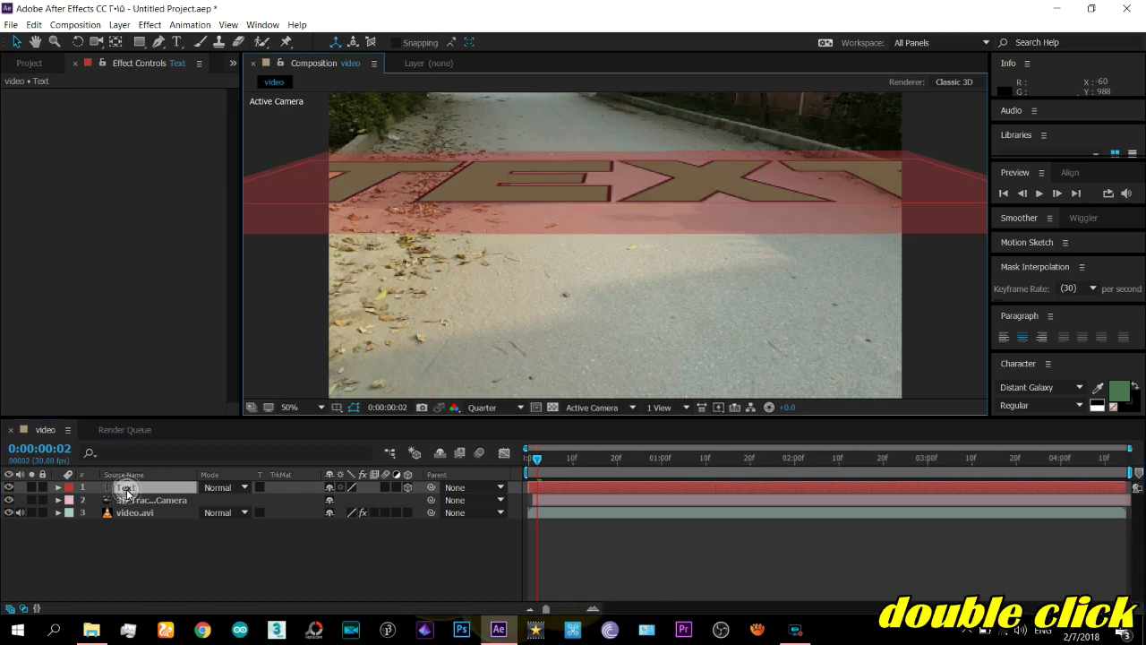
left_click(699, 171)
left_click_drag(903, 170, 344, 177)
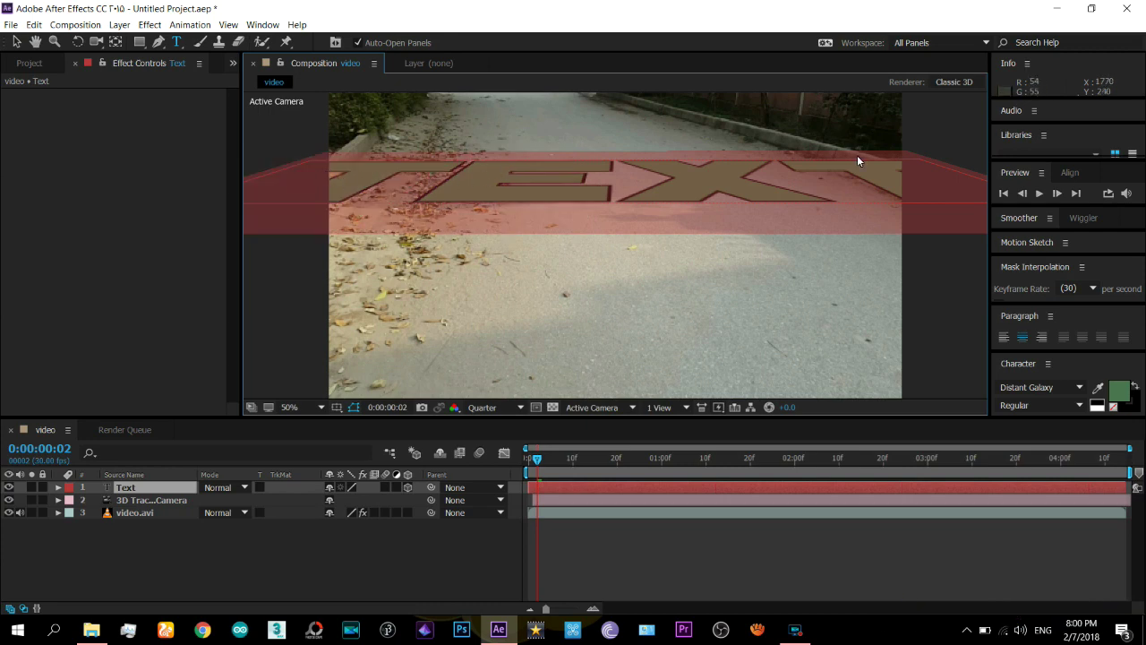
type("spe")
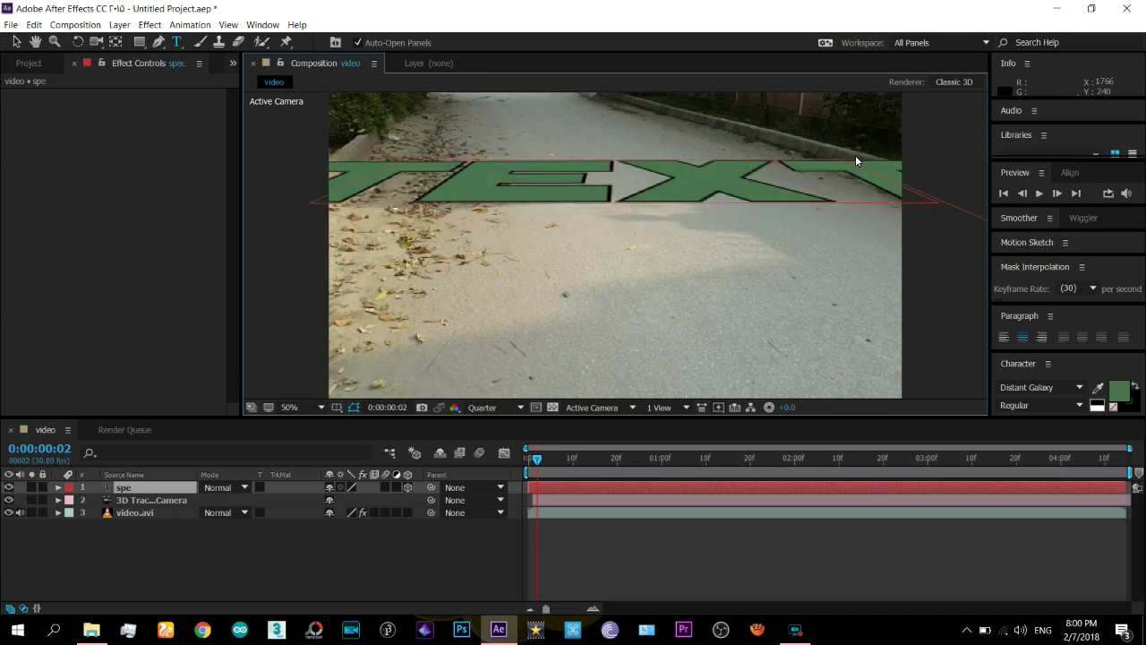
type("ctamin")
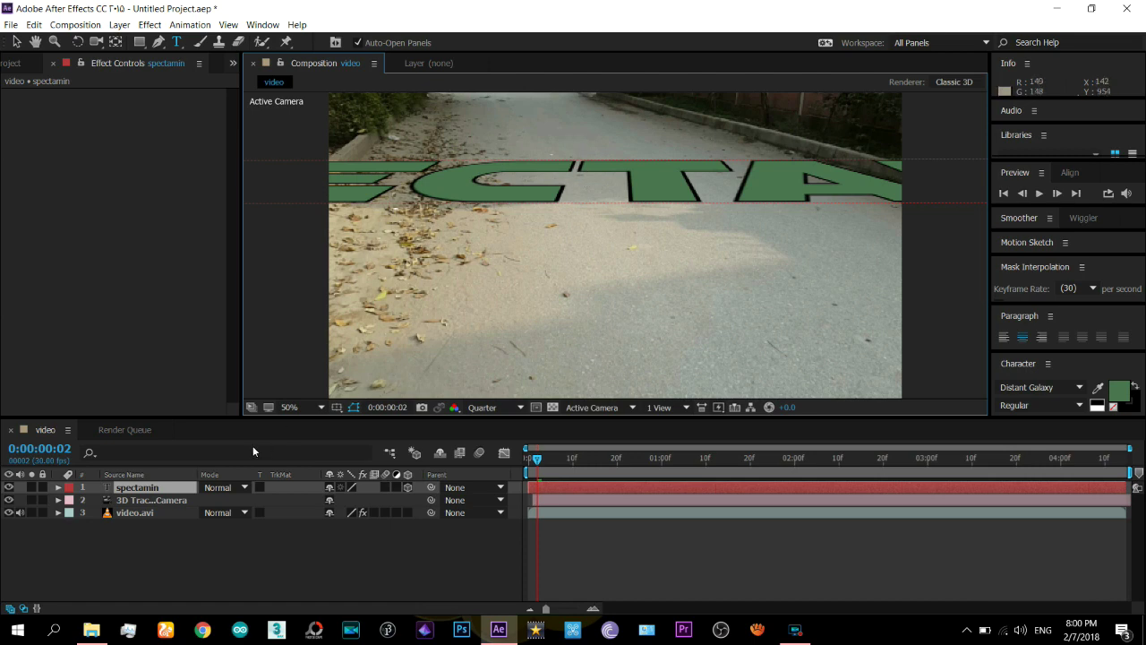
Scale the spectamin text uniformly to 666% and set its Z Rotation to -14°
left_click(58, 488)
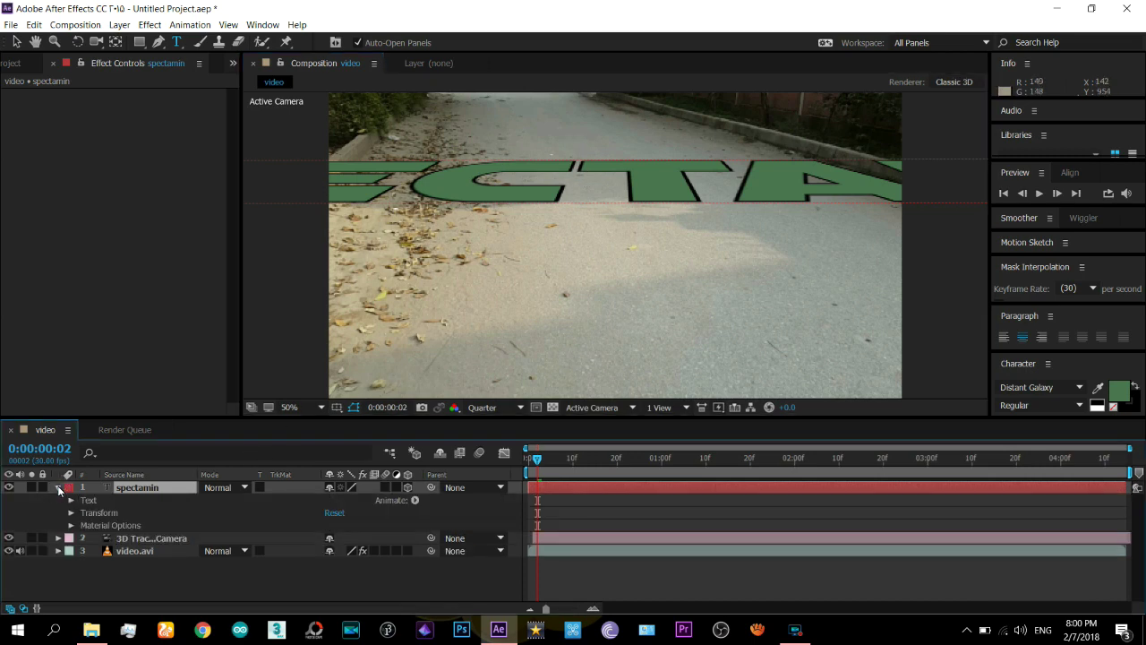
left_click(71, 512)
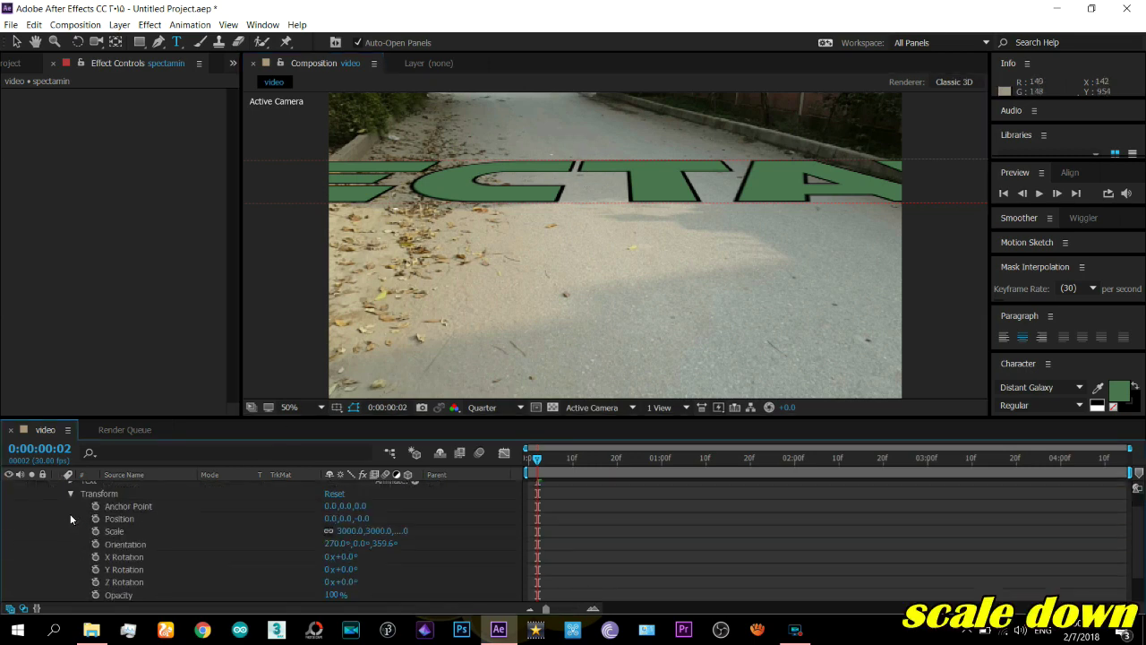
left_click_drag(353, 528, 265, 535)
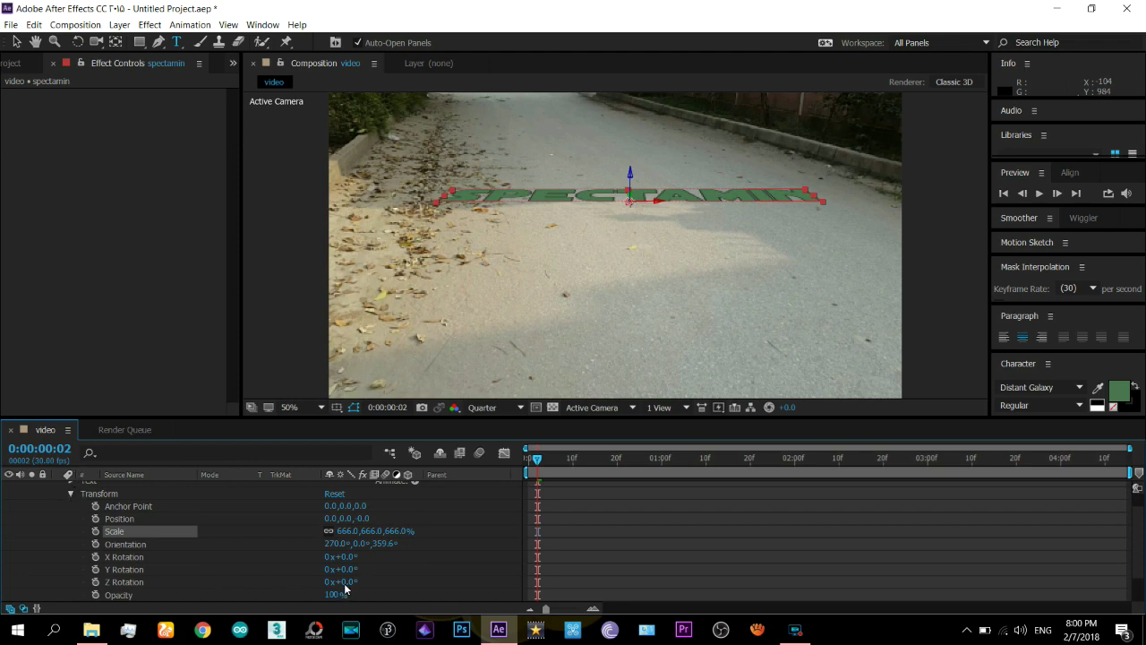
left_click_drag(343, 583, 339, 588)
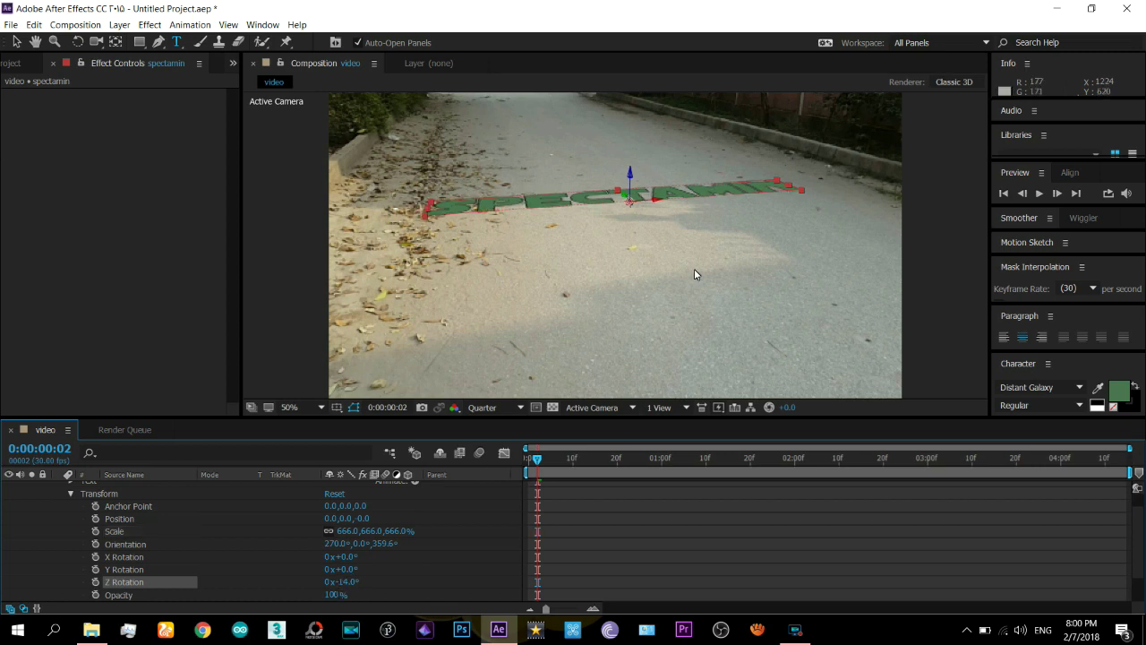
Stand the spectamin text upright on the road with the Rotation tool, at an orientation of about 3°, 345.6°, 14.7°, and collapse its properties
left_click(78, 42)
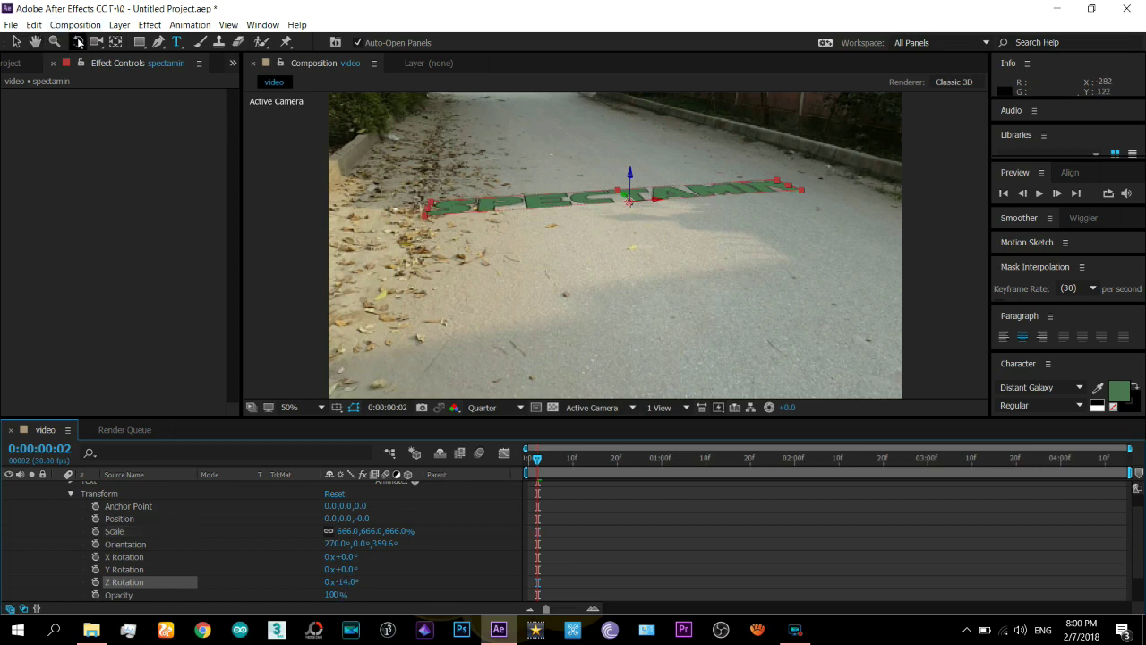
left_click(79, 43)
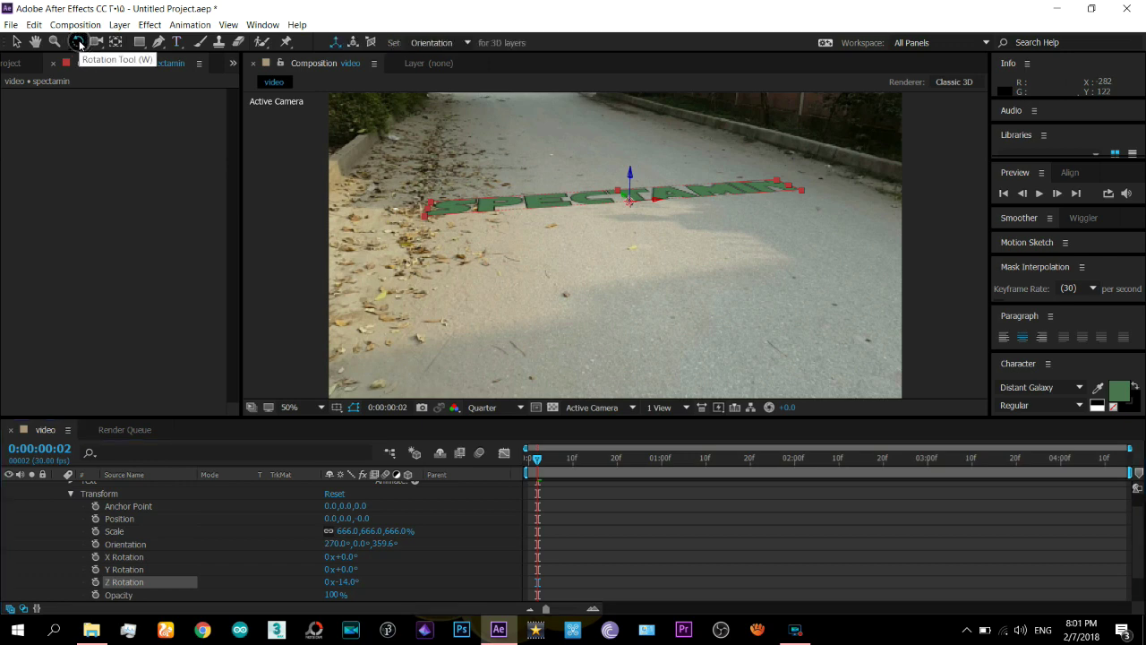
left_click(662, 209)
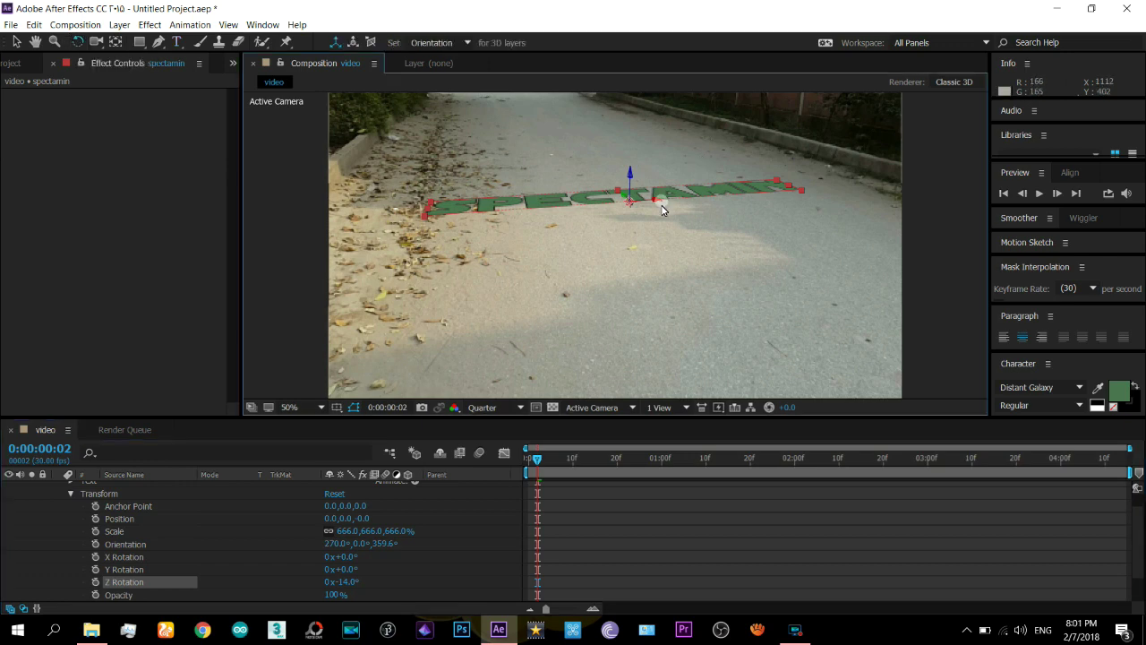
left_click_drag(662, 209, 665, 233)
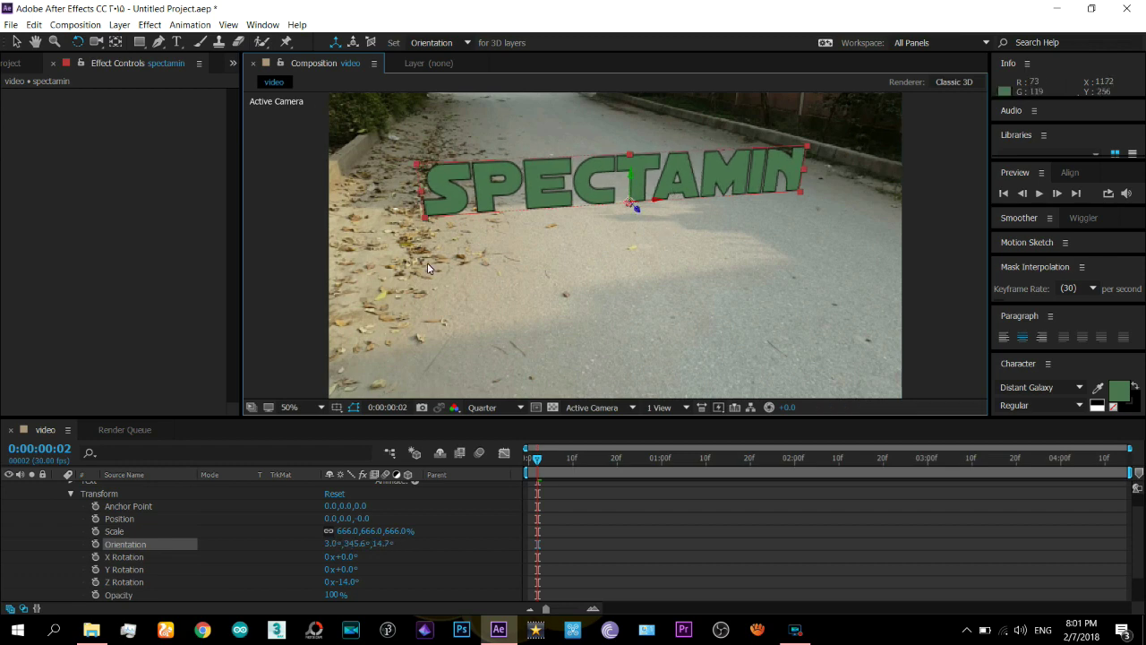
left_click(69, 494)
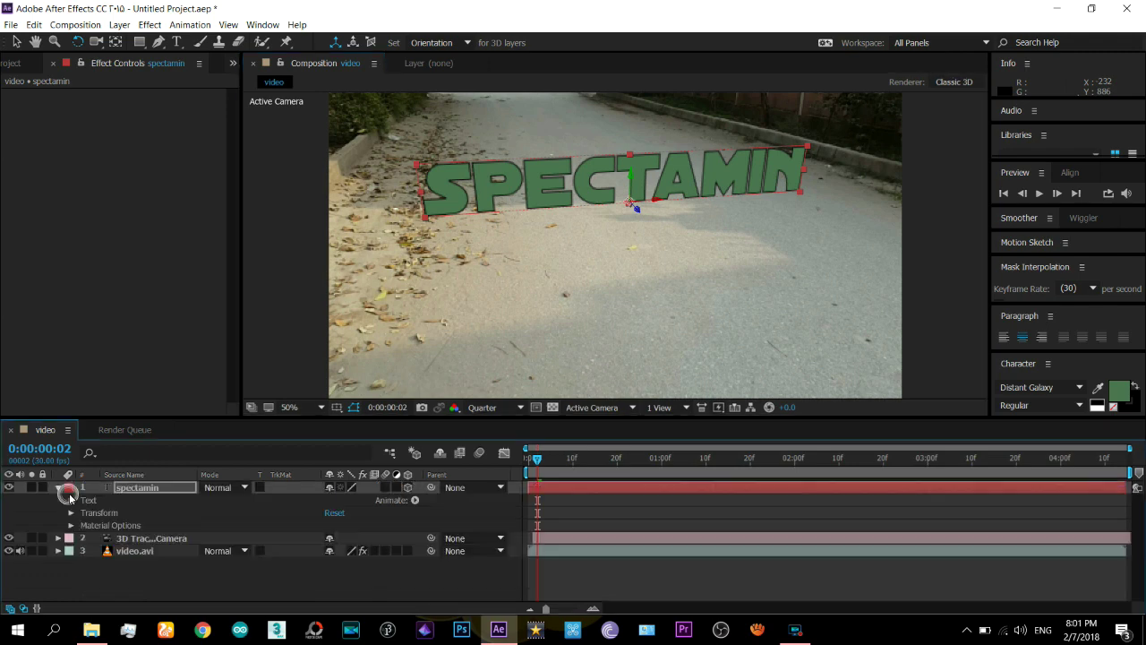
left_click(57, 490)
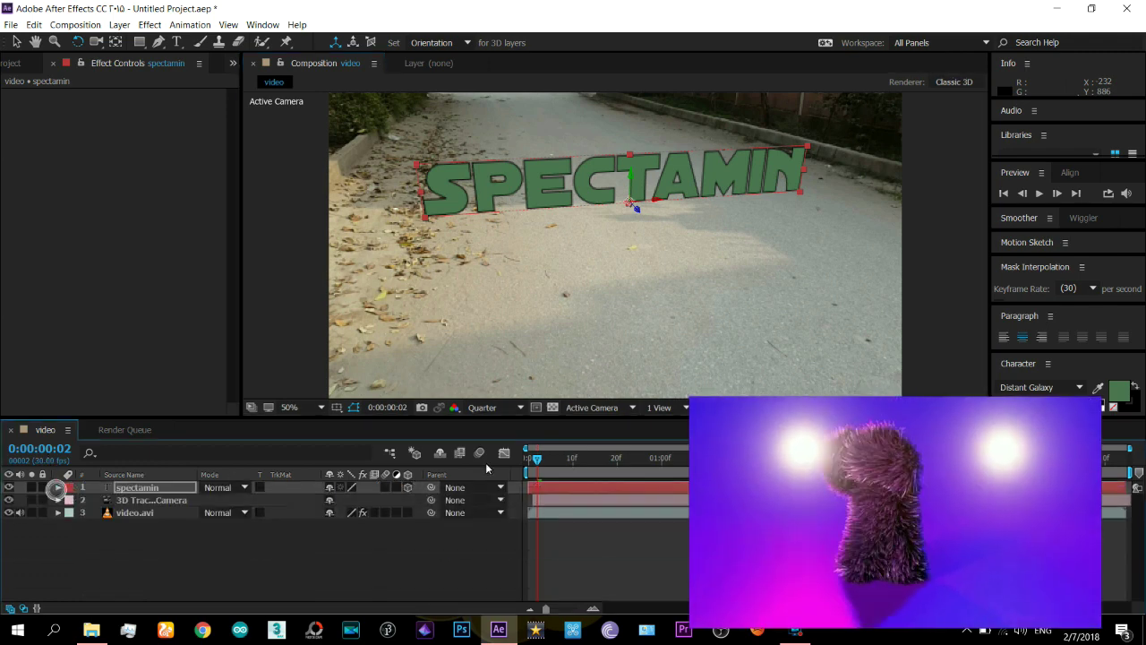
Preview the upright spectamin text from the start of the footage to check its tracking on the road
left_click(545, 458)
key("space")
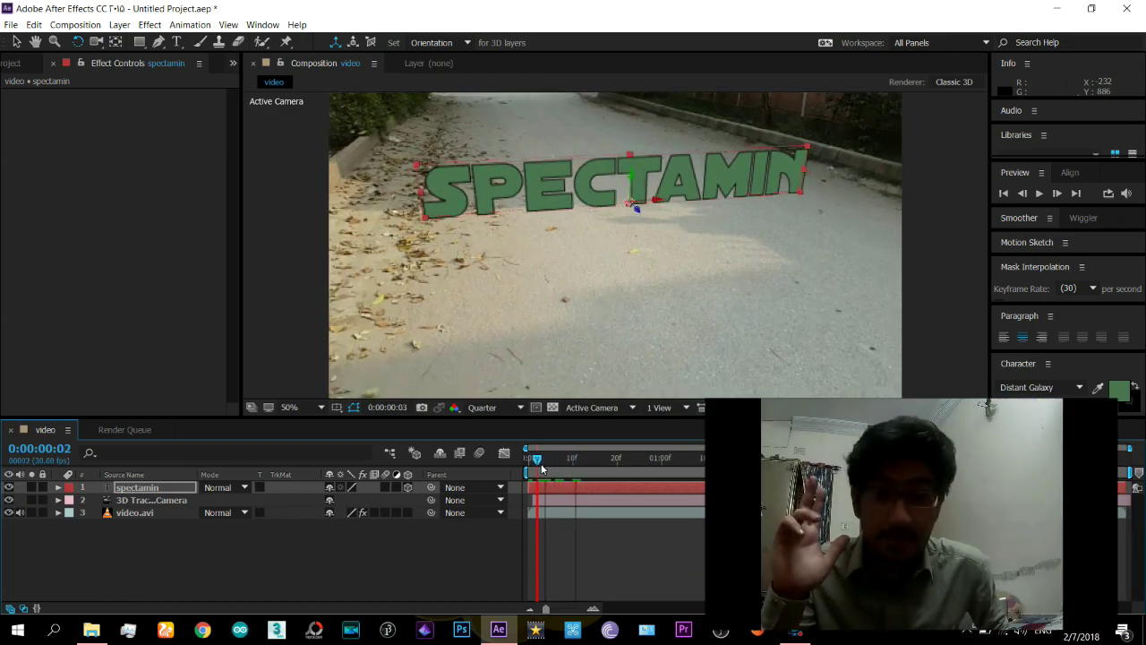
left_click(1037, 195)
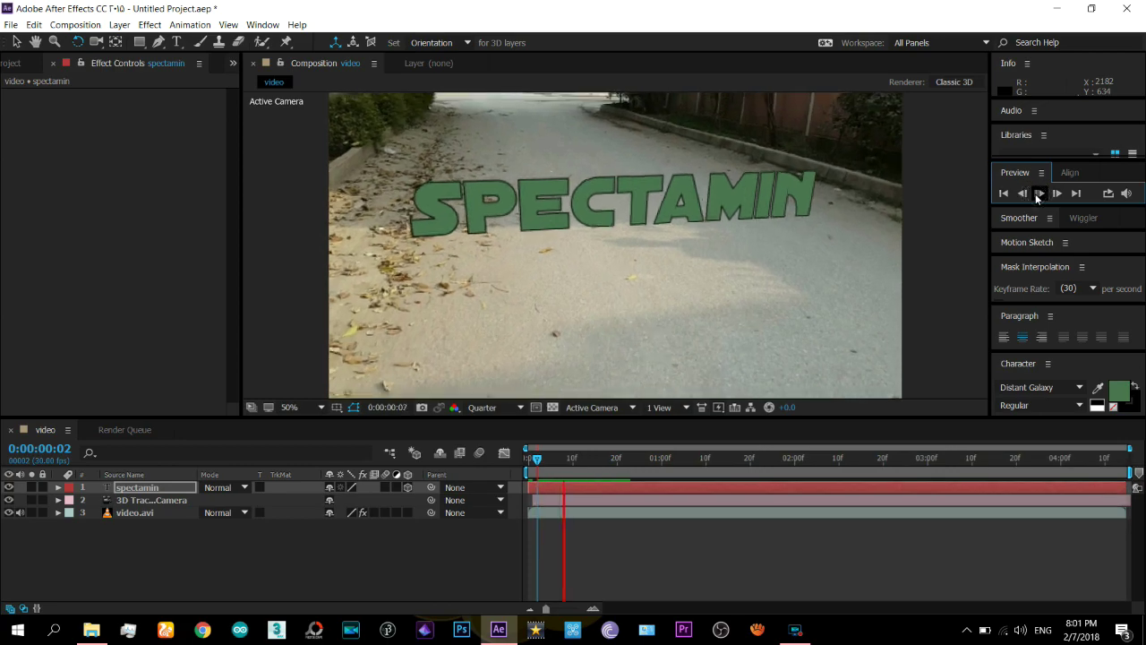